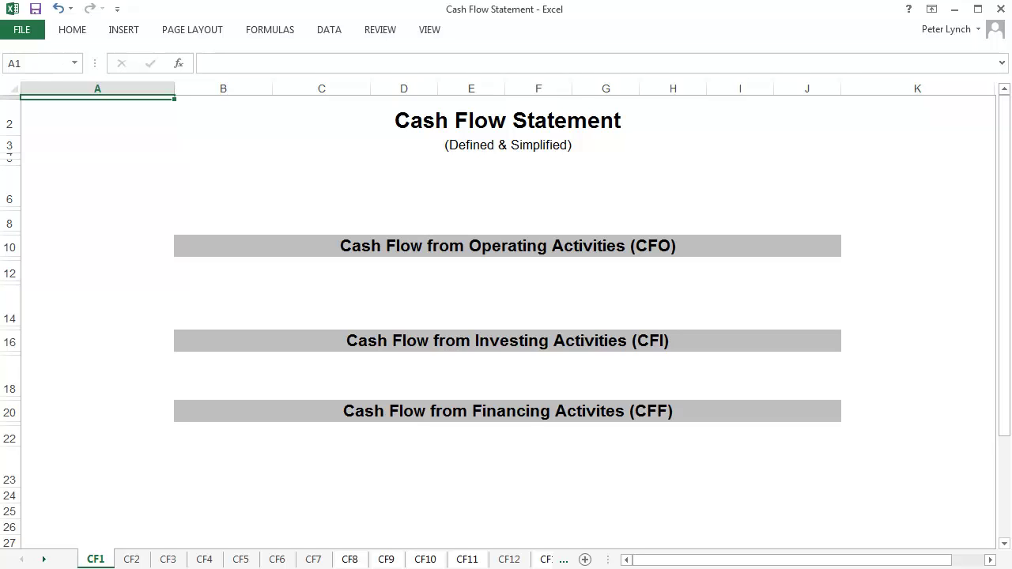
Step: Reveal the hidden cash flow statement definition in B6 and the three-categories note in B8 in green font
key(Right)
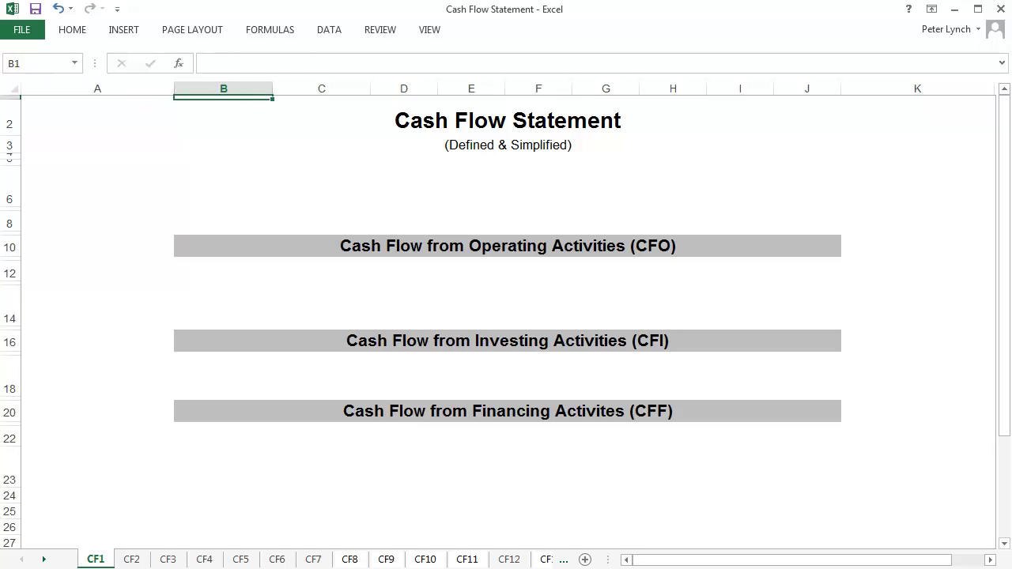
key(Down)
key(Down)
key(Down)
key(Down)
key(Down)
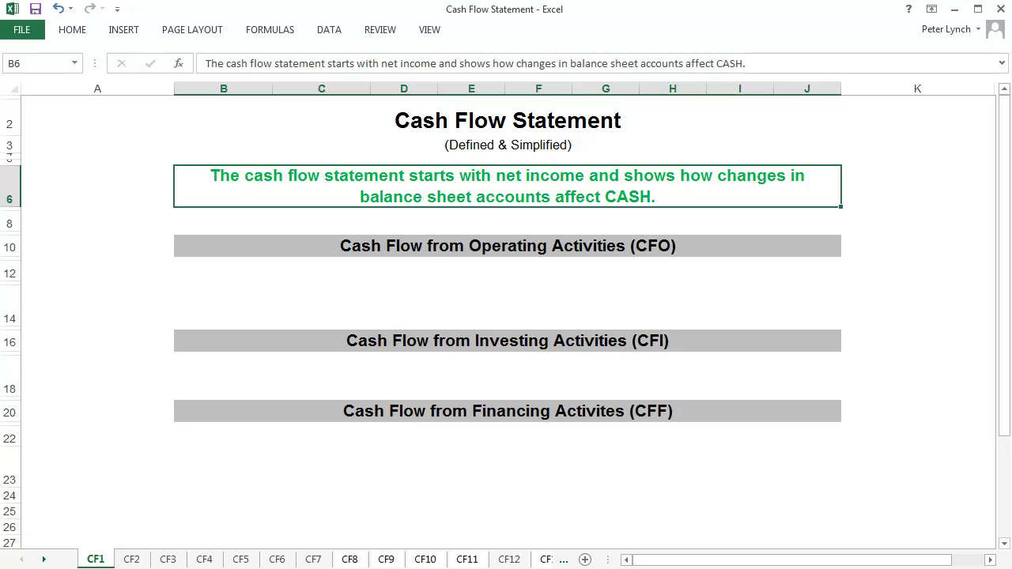
key(Down)
key(Down)
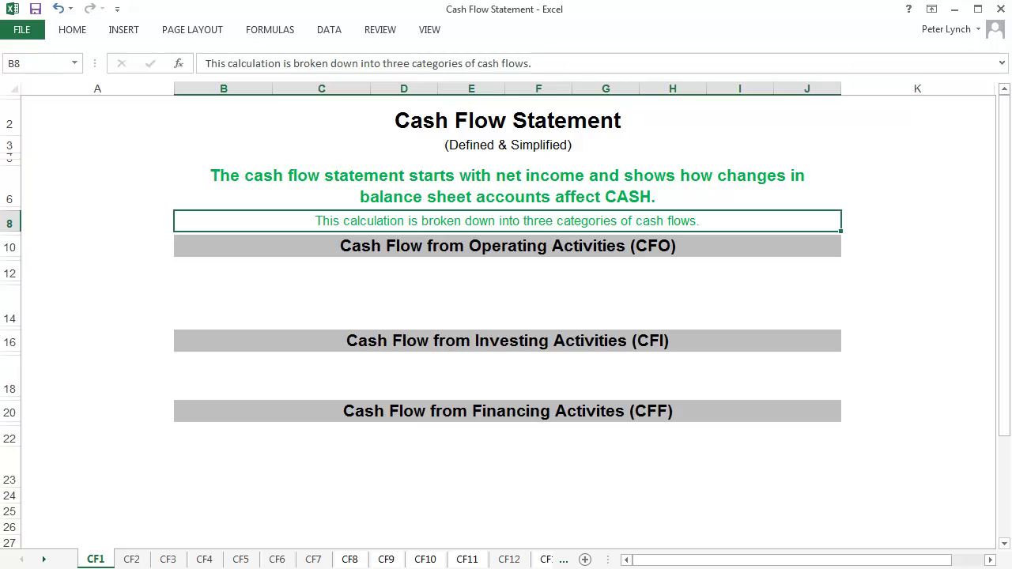
Step: Reveal the operating activities definition in B12 and its examples in B14 in green font
key(Down)
key(Down)
key(Down)
key(Down)
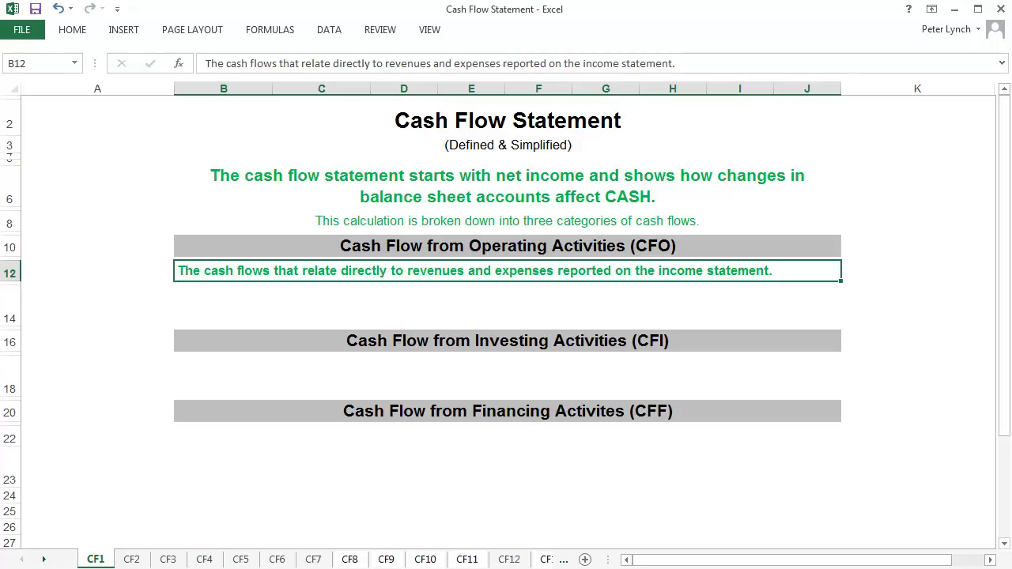
key(Down)
key(Down)
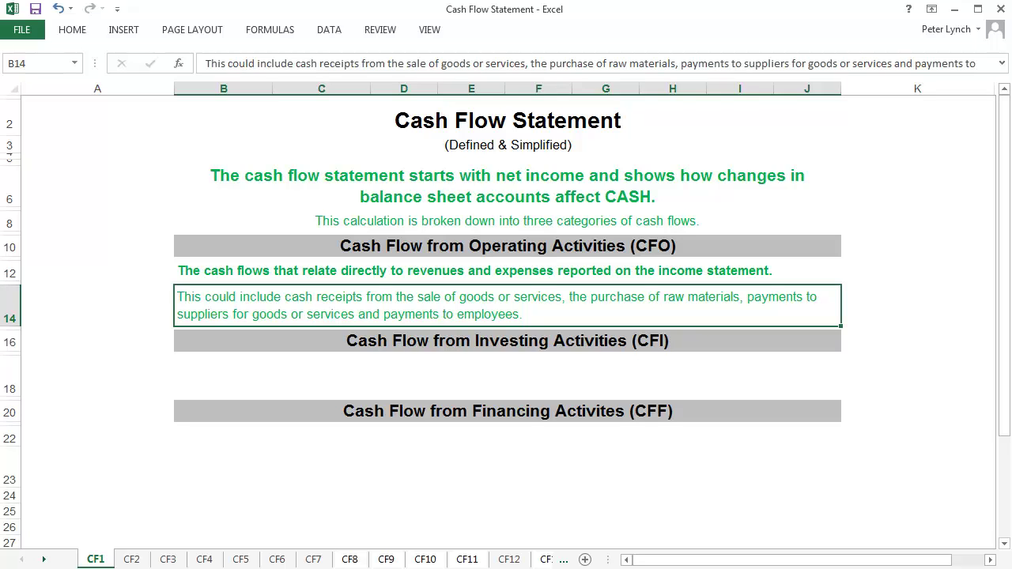
Step: Reveal the hidden investing activities definition in B18 in green font
key(Down)
key(Down)
key(Down)
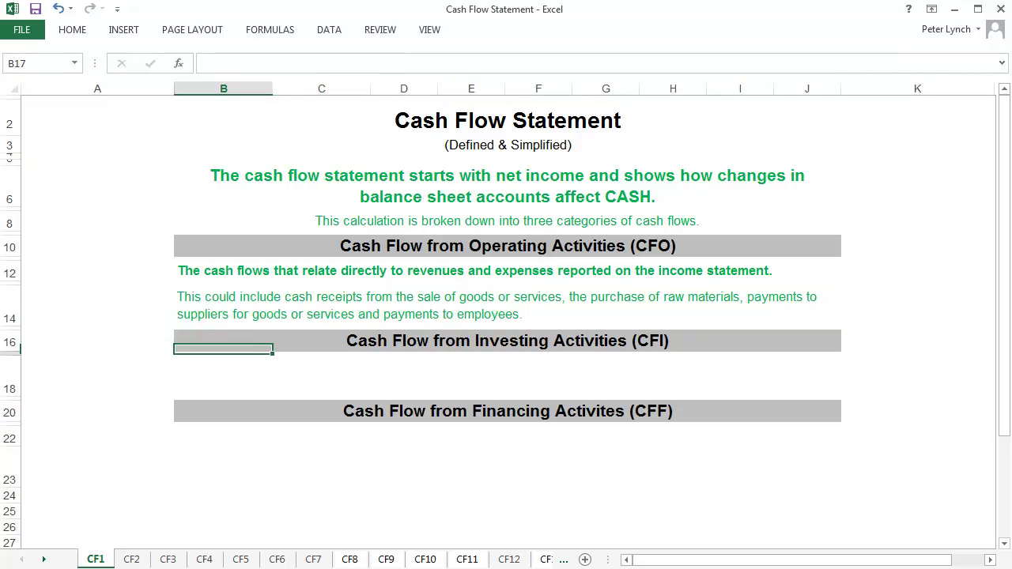
key(Down)
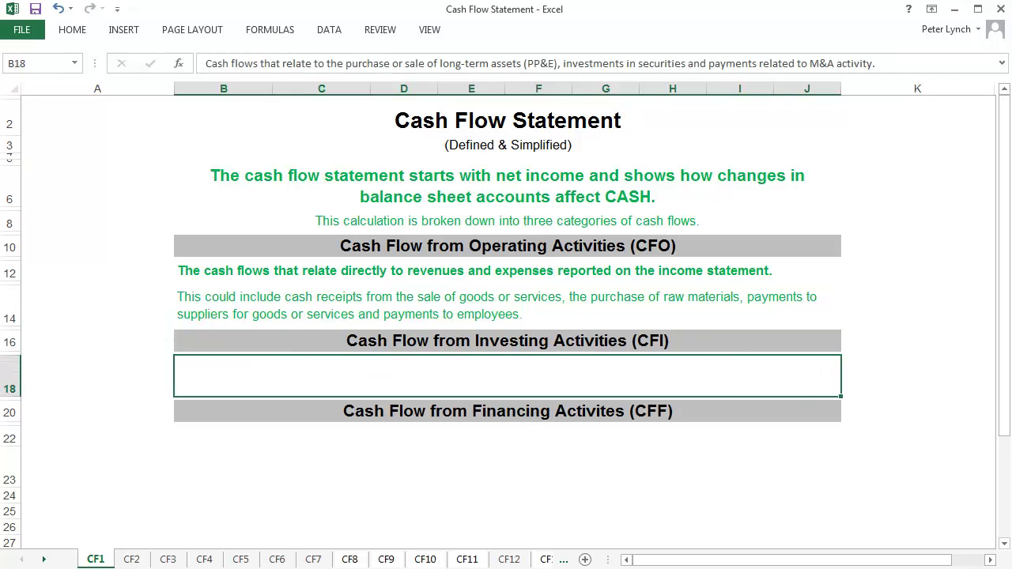
key(F4)
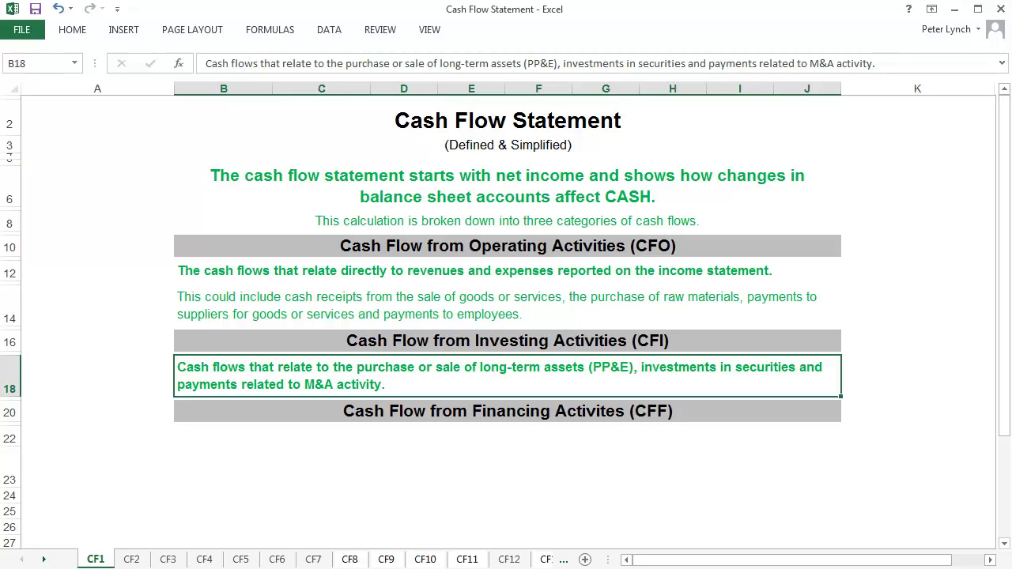
Step: Reveal the financing activities definition in B22 and its examples in B23 in green font
key(Down)
key(Down)
key(Down)
key(Down)
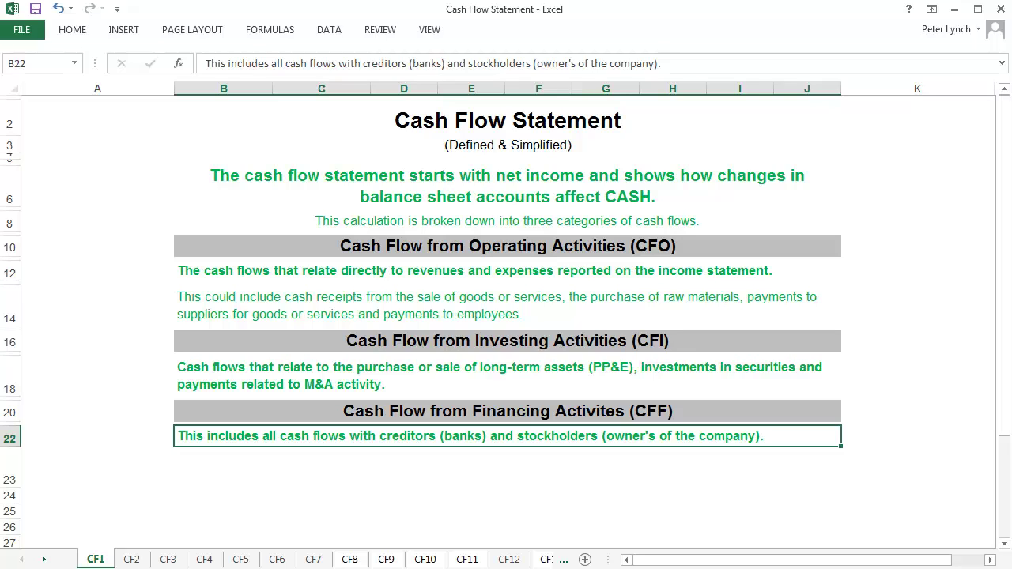
key(Down)
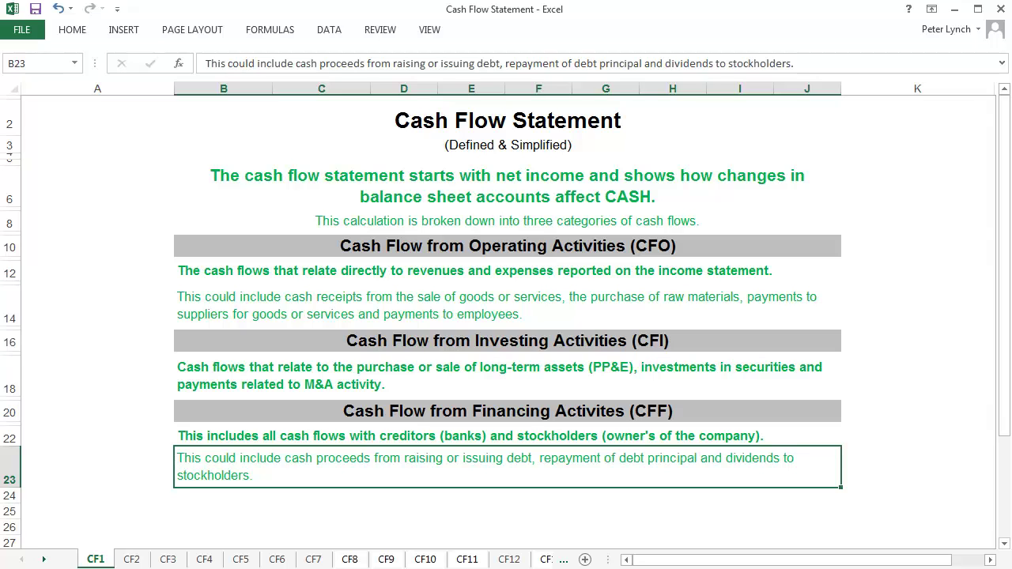
Step: Review the cash flow statement layout on CF2 and go through its operating, investing and financing sections on CF3
key(ctrl+Page_Down)
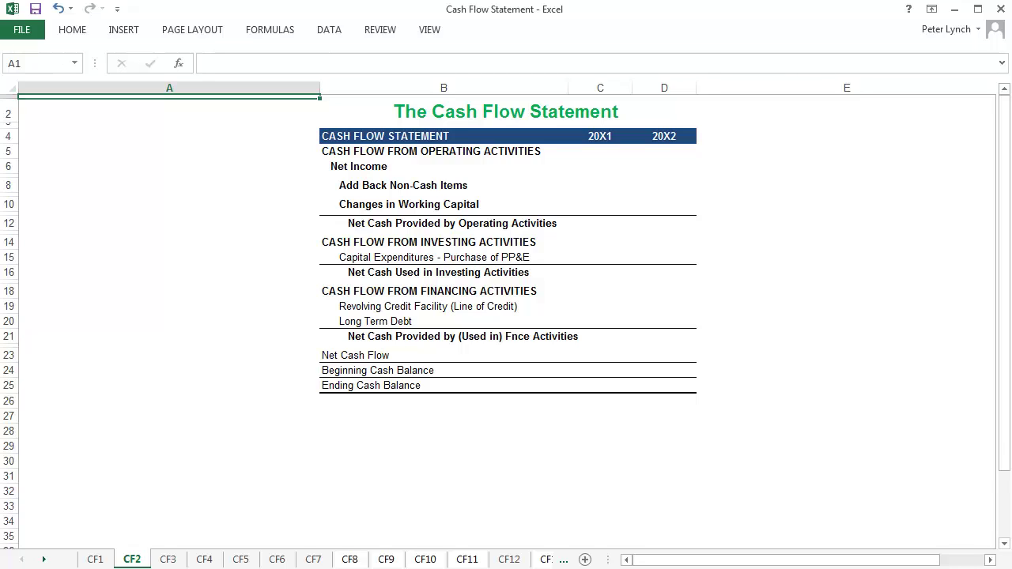
key(ctrl+Page_Down)
key(Down)
key(Down)
key(Down)
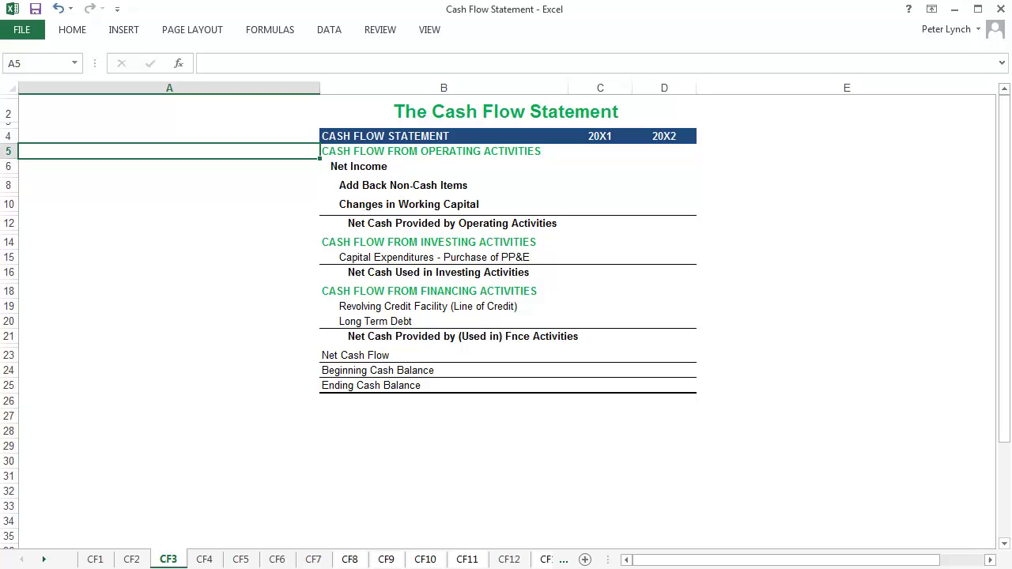
key(Down)
key(Down)
key(Down)
key(Down)
key(Down)
key(Down)
key(Down)
key(Down)
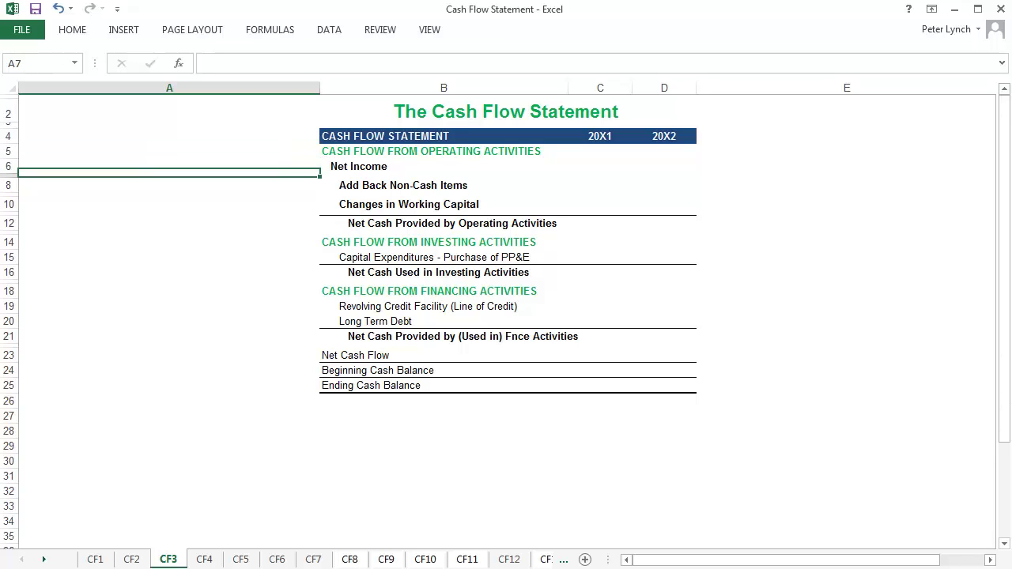
key(Down)
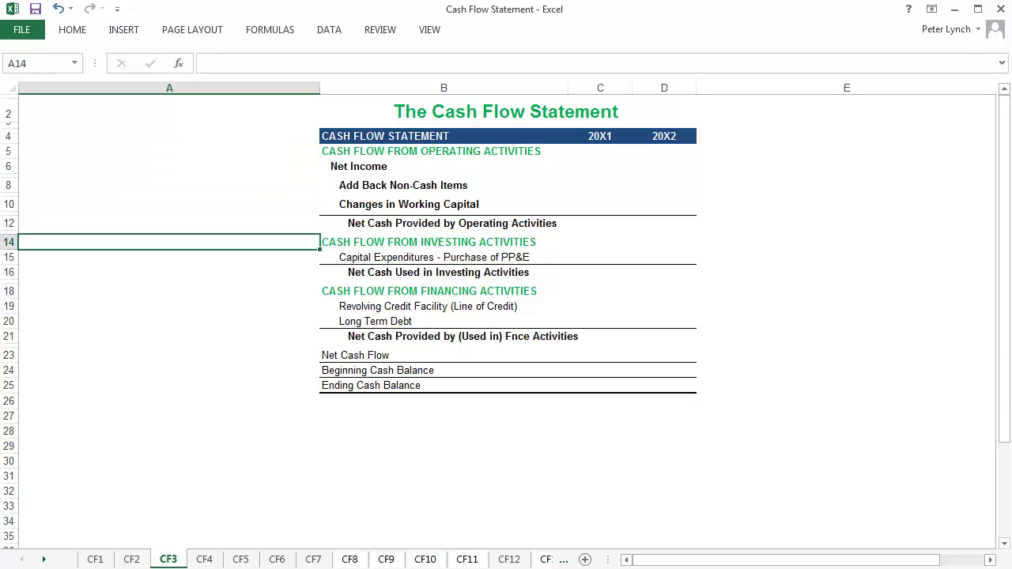
key(Down)
key(Down)
key(Down)
key(Down)
key(Down)
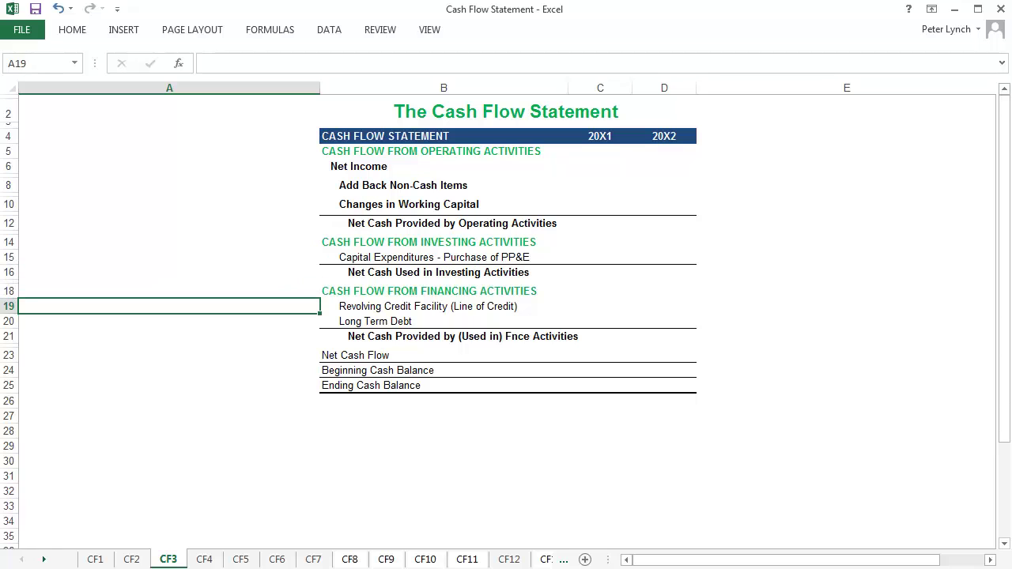
key(Up)
key(Down)
Step: On sheet CF4, reveal the hidden accrual-to-cash explanation in B3 in green font
key(ctrl+Page_Down)
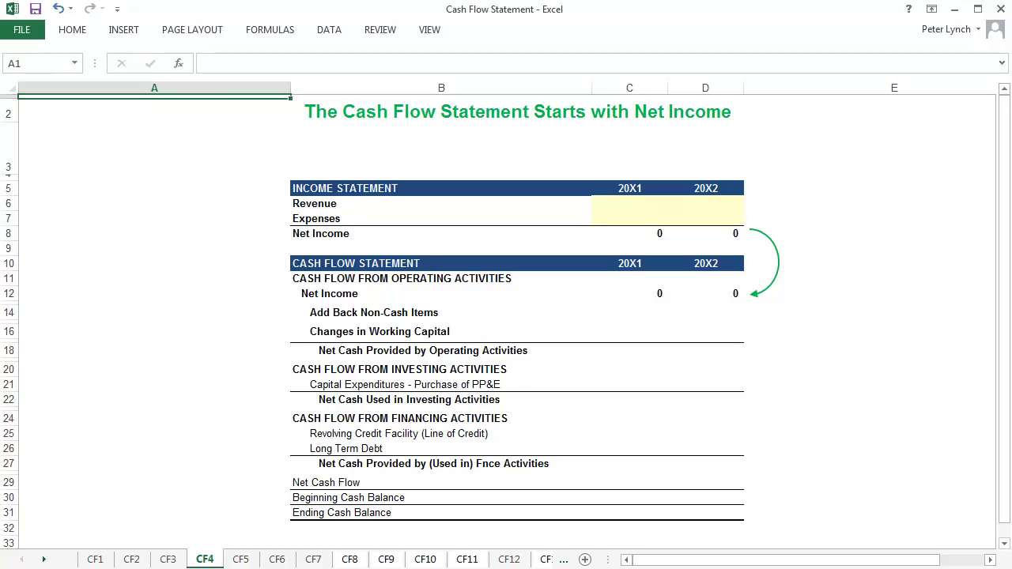
key(Down)
key(Down)
key(Right)
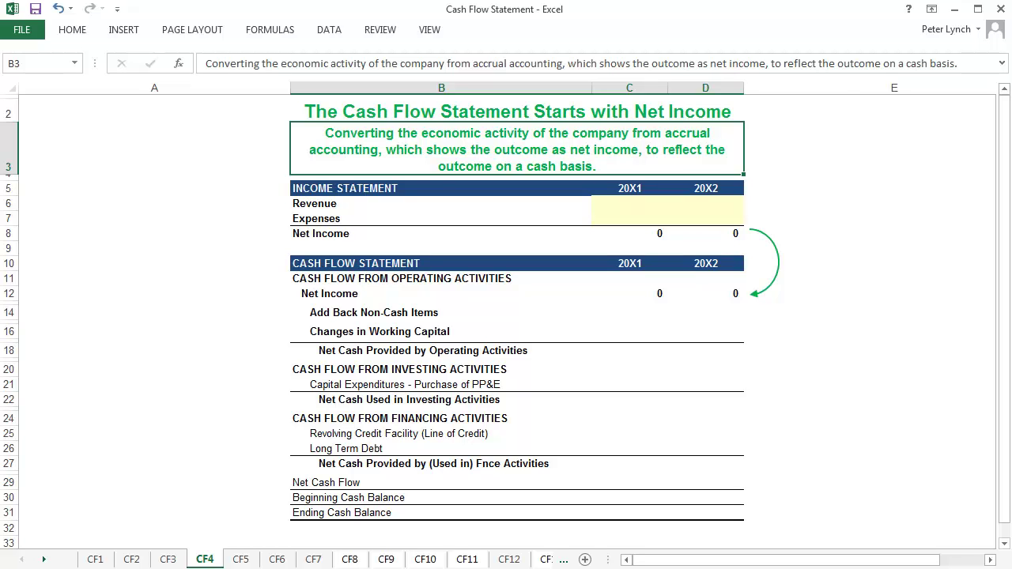
Step: Review the non-cash items on CF5, the working capital accounts on CF6 and the expanded statement on CF7
key(ctrl+Page_Down)
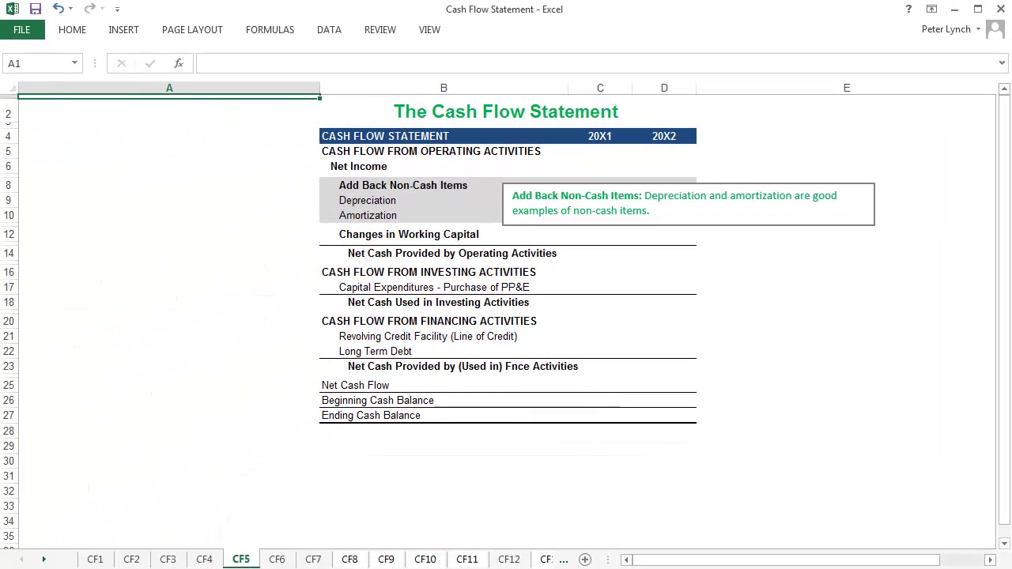
key(ctrl+Page_Down)
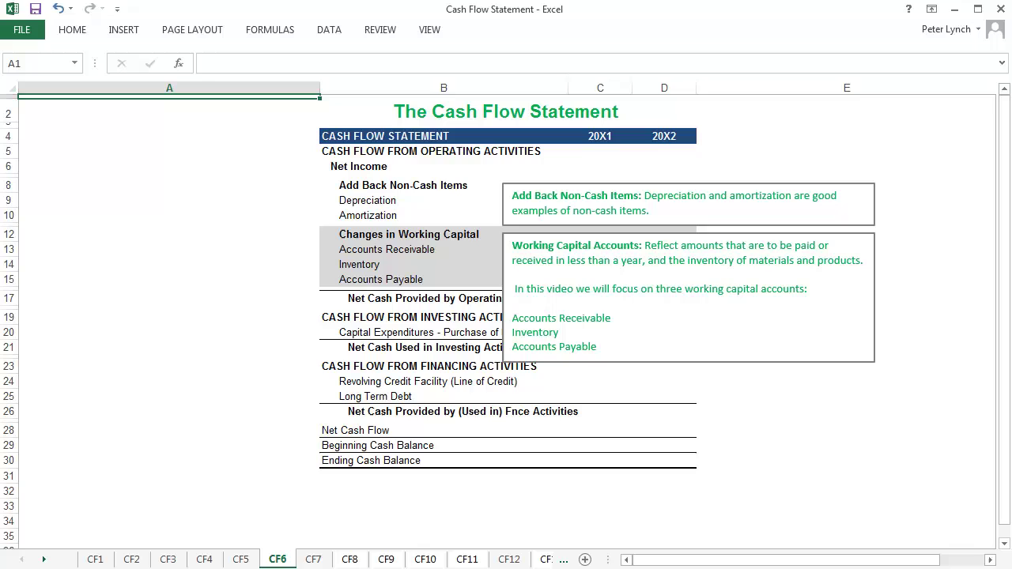
key(ctrl+Page_Down)
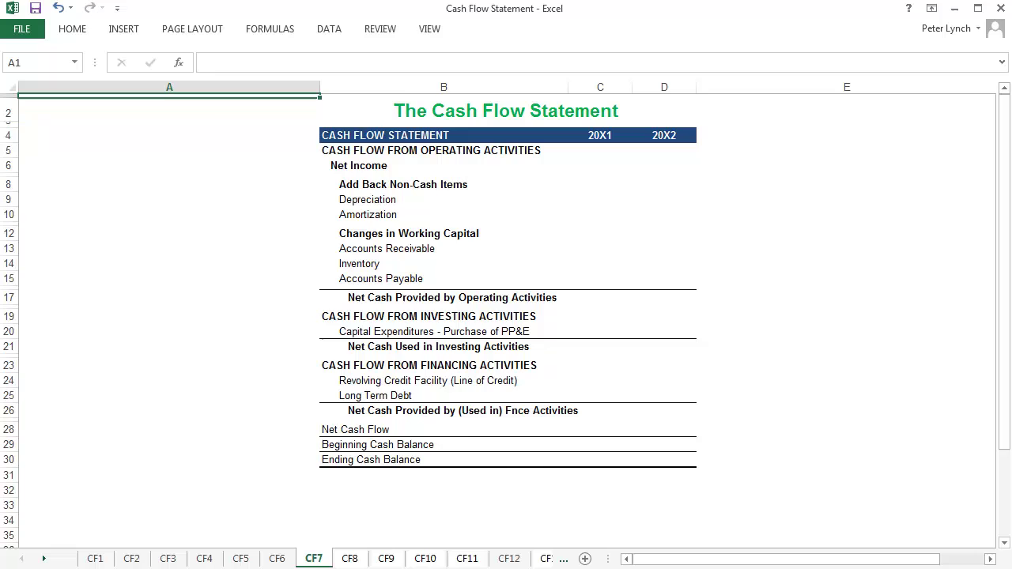
Step: Review sheets CF8 to CF10 for the full financial statements, the net cash flow link to cash and the retained earnings link
key(ctrl+Page_Down)
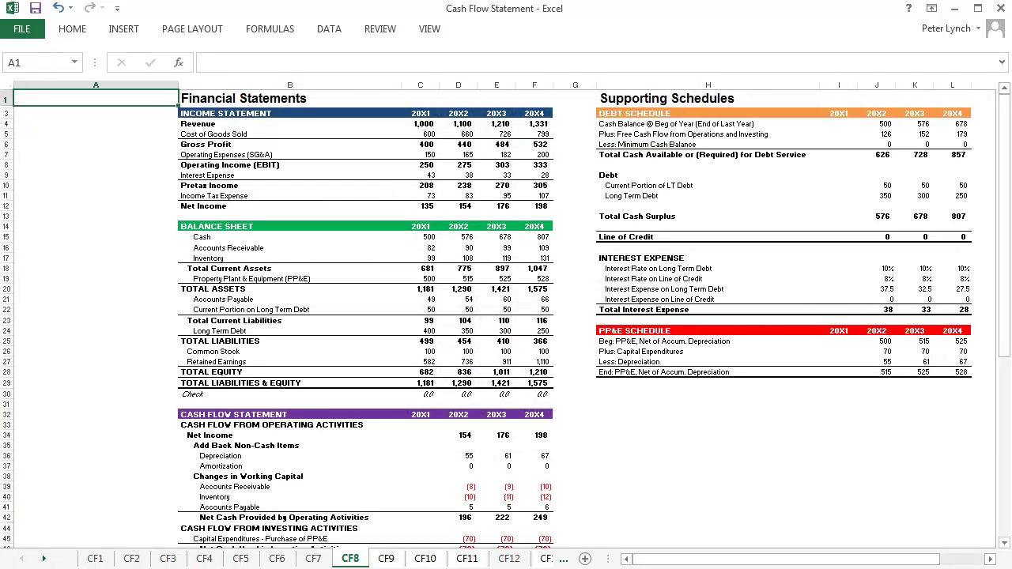
scroll(506, 316, down, 3)
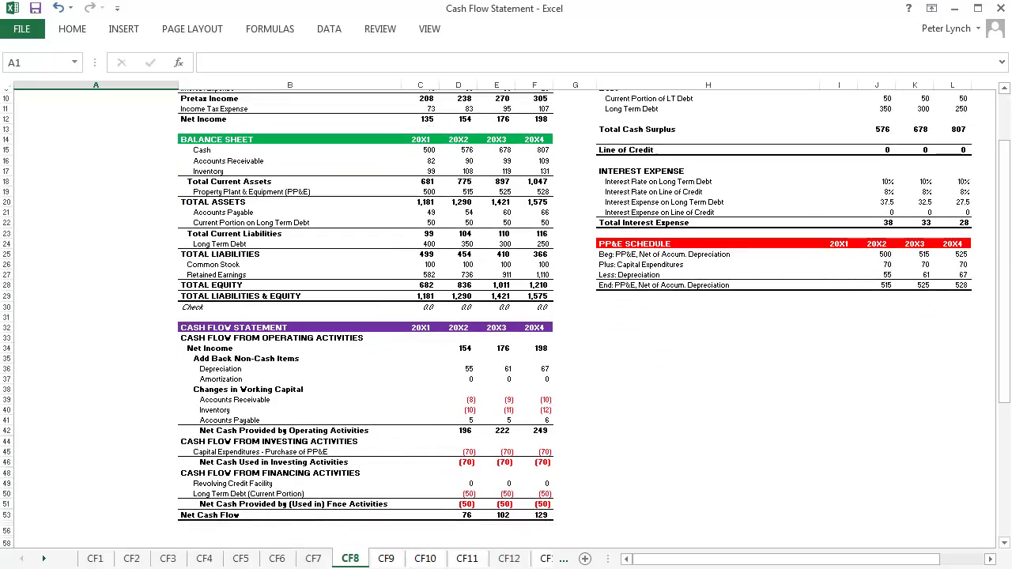
key(ctrl+Page_Down)
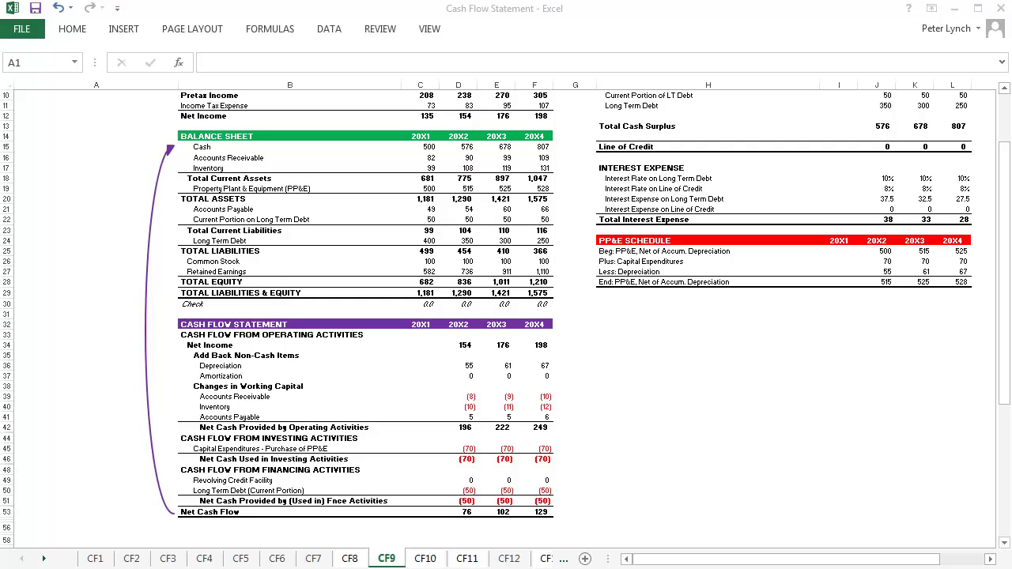
key(alt+Tab)
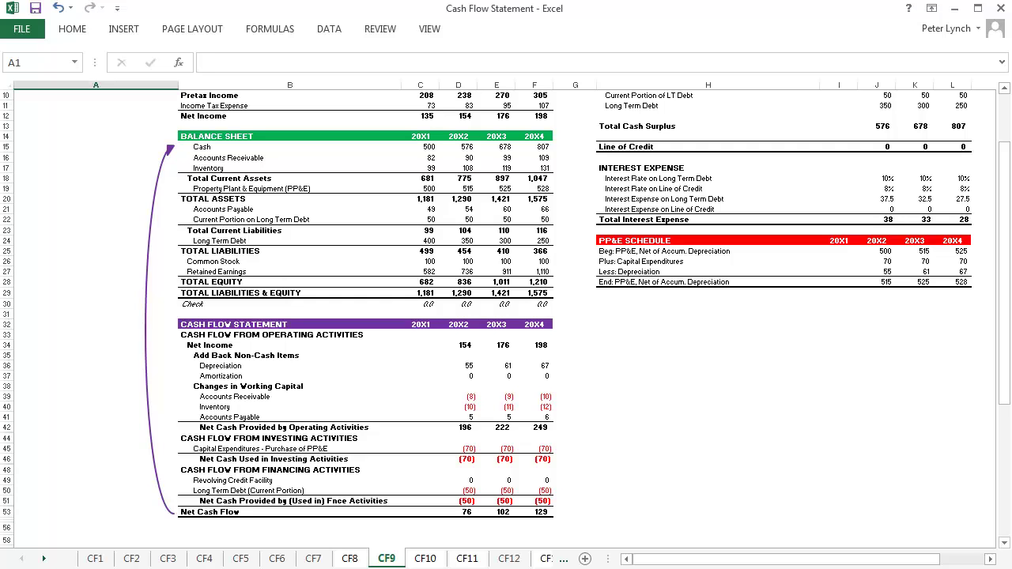
key(ctrl+Page_Down)
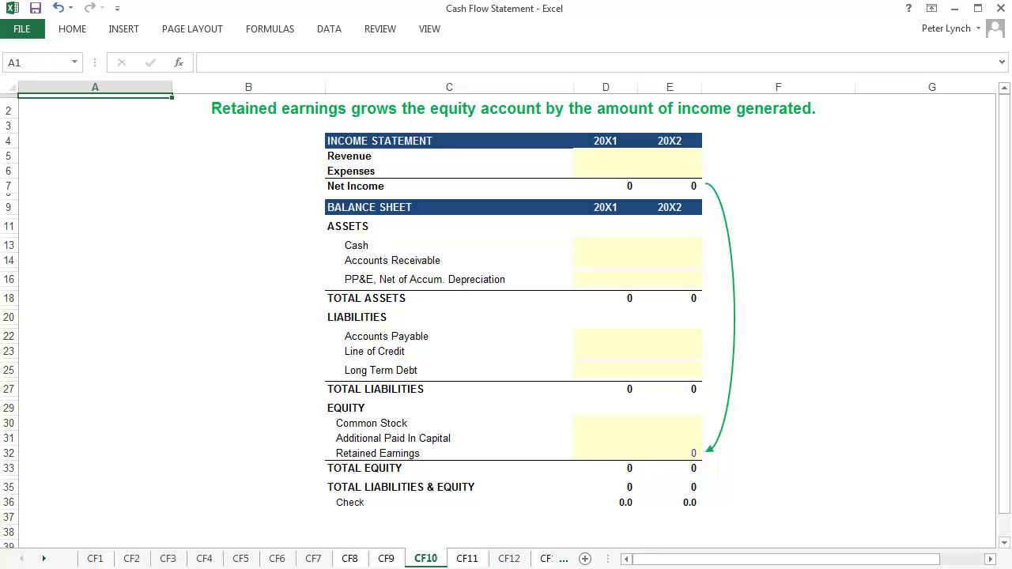
Step: On sheet CF11, inspect the balance sheet Cash formulas for 20X2 to 20X4 in D15:F15 and their precedent cells
key(ctrl+Page_Down)
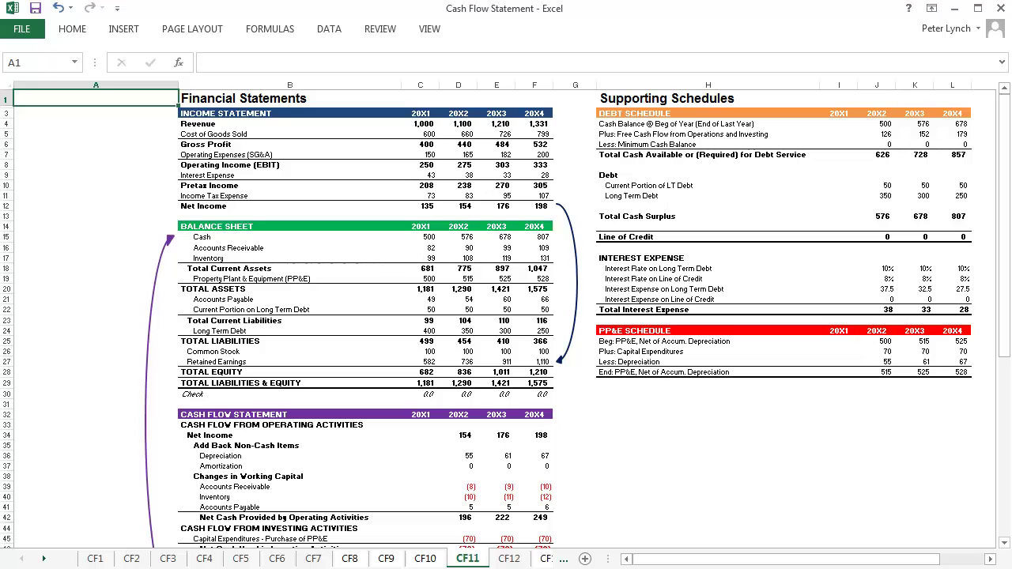
scroll(506, 317, down, 3)
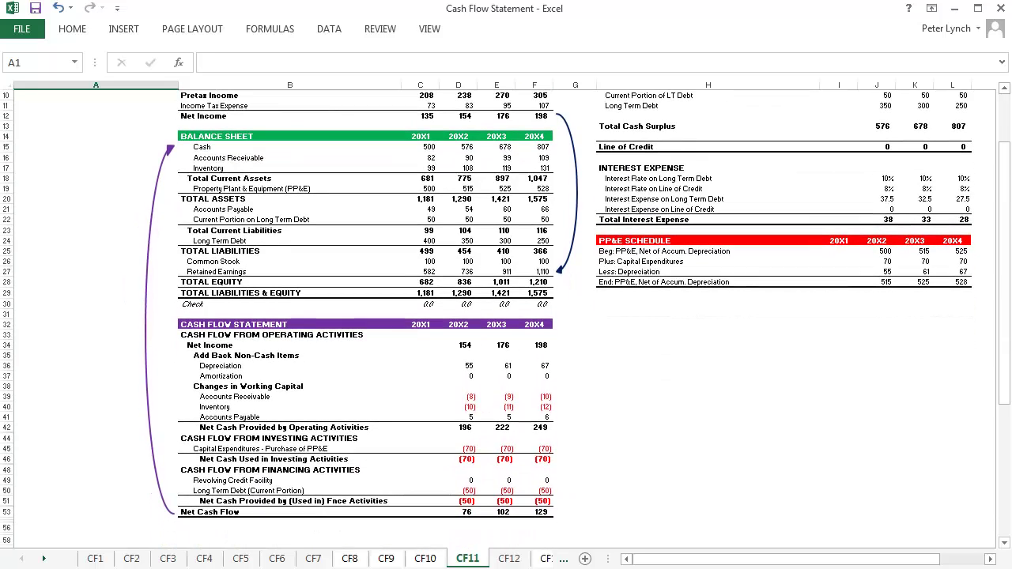
click(95, 147)
click(457, 146)
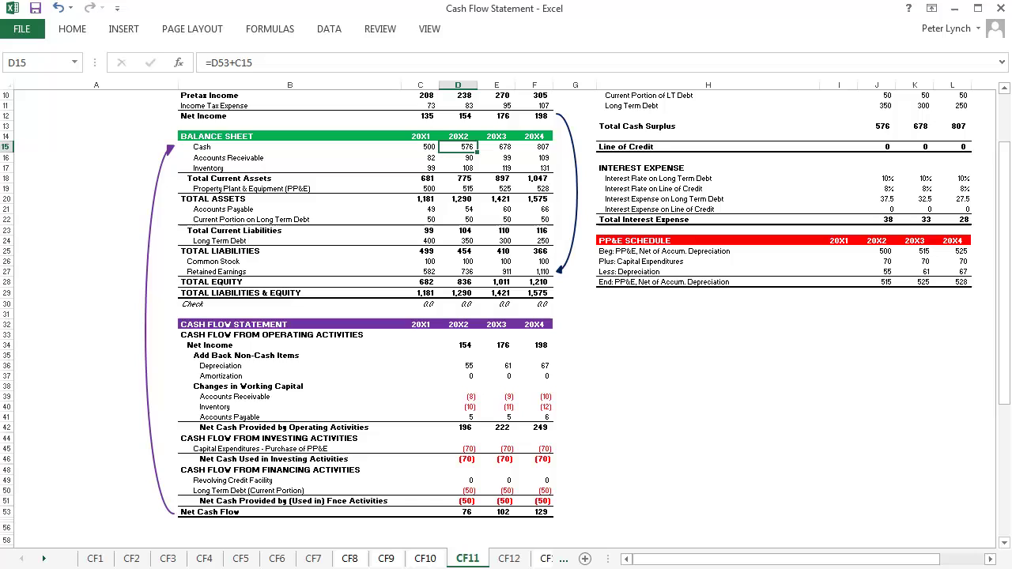
key(F2)
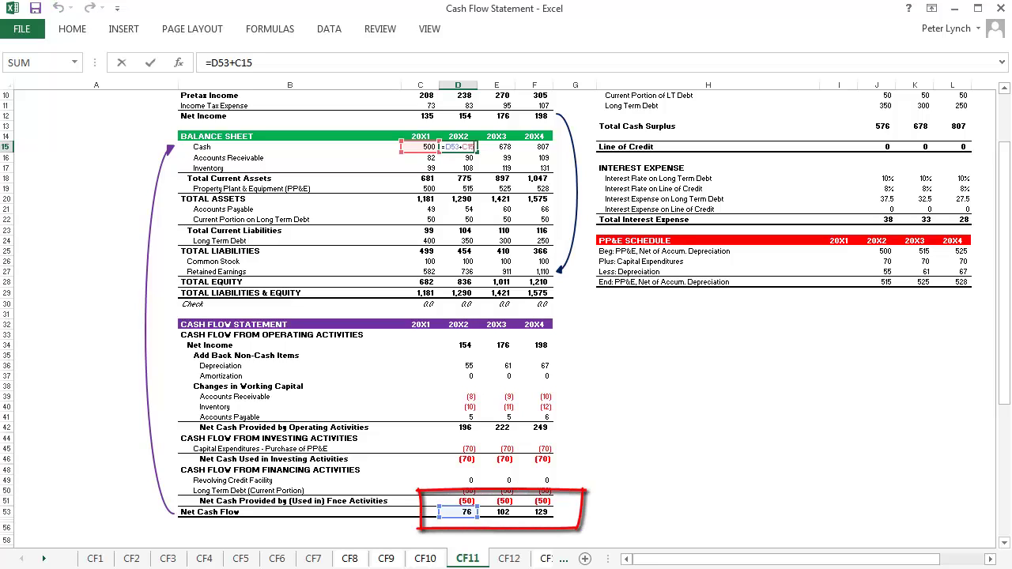
key(Tab)
key(F2)
key(Tab)
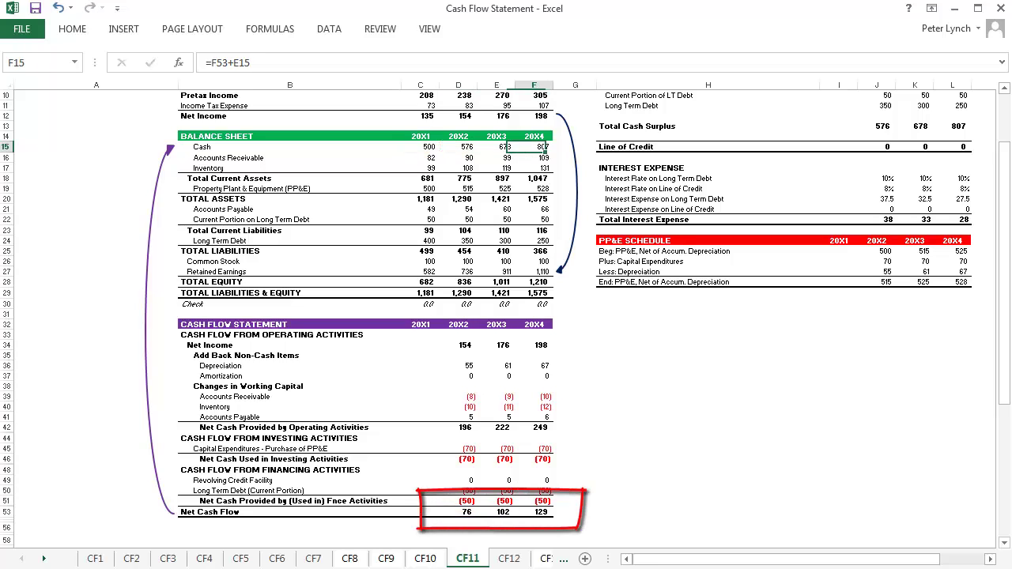
key(F2)
key(Escape)
Step: Inspect the Retained Earnings formulas for 20X2 to 20X4 in D27:F27 and their links to net income
click(533, 271)
click(458, 272)
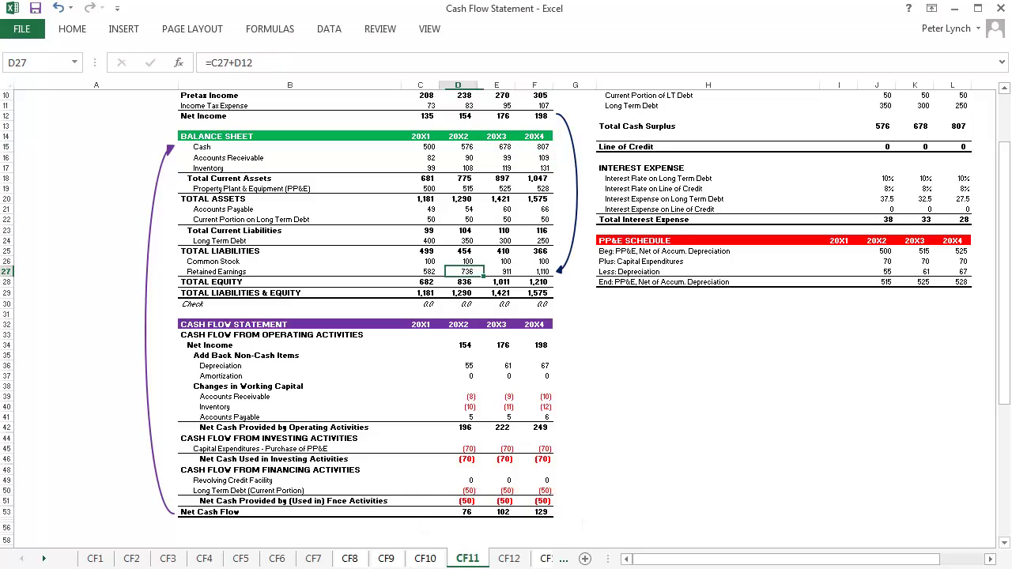
key(F2)
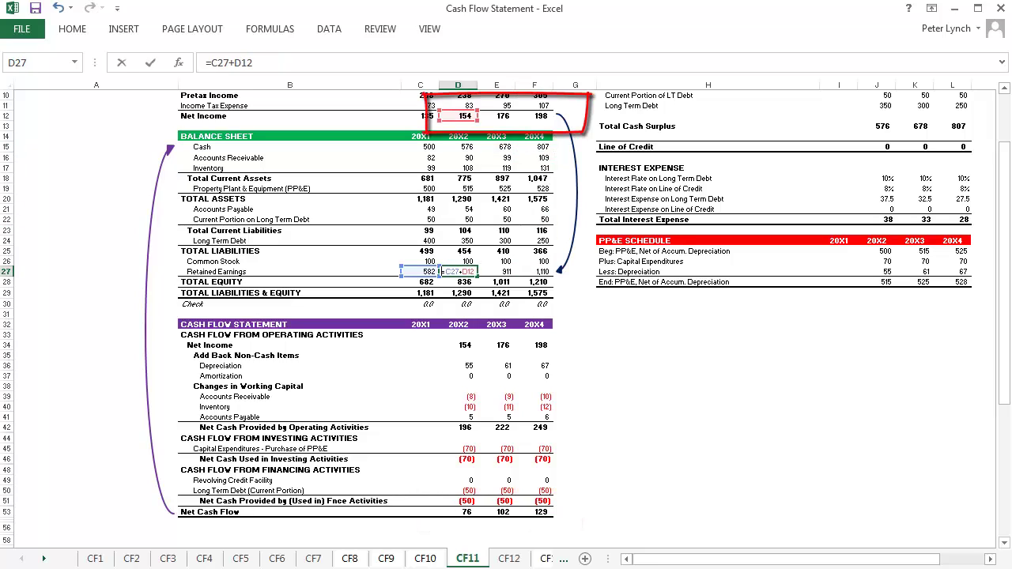
key(Tab)
key(F2)
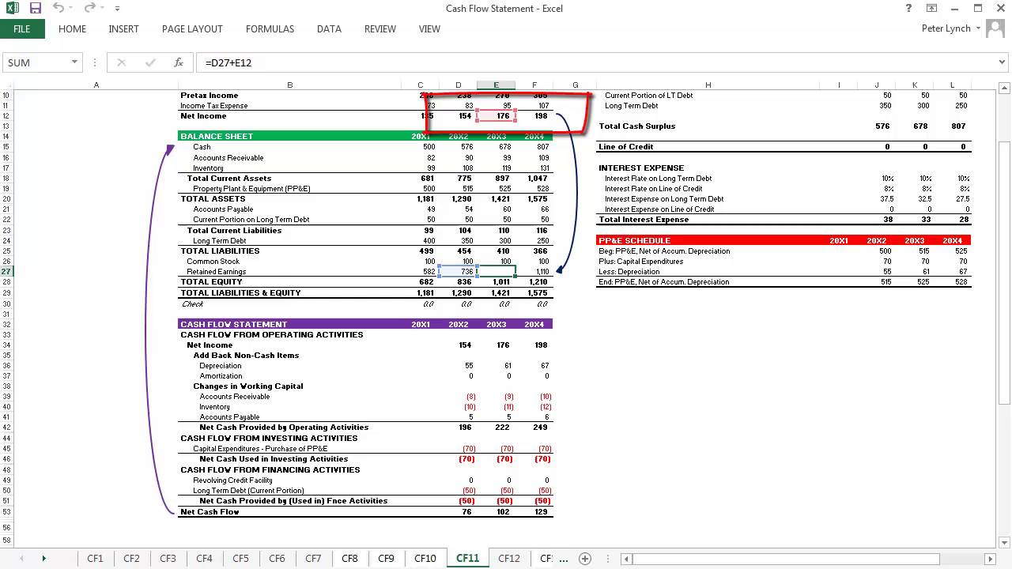
key(Tab)
key(F2)
key(Escape)
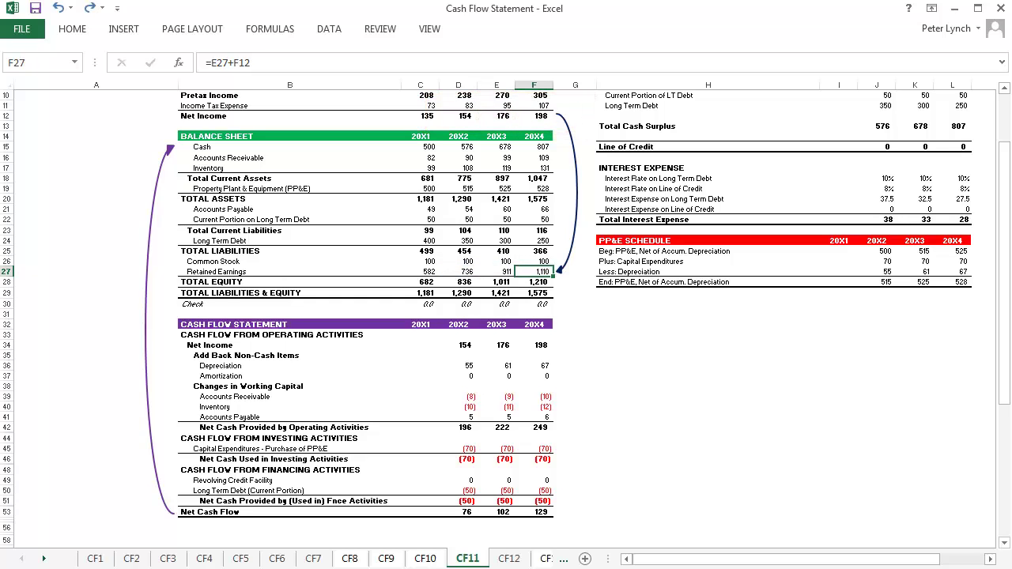
Step: On sheet CF12, reveal the hidden statements in B2 and B4 about how each side of the accounting equation grows by making their text green
key(ctrl+Page_Down)
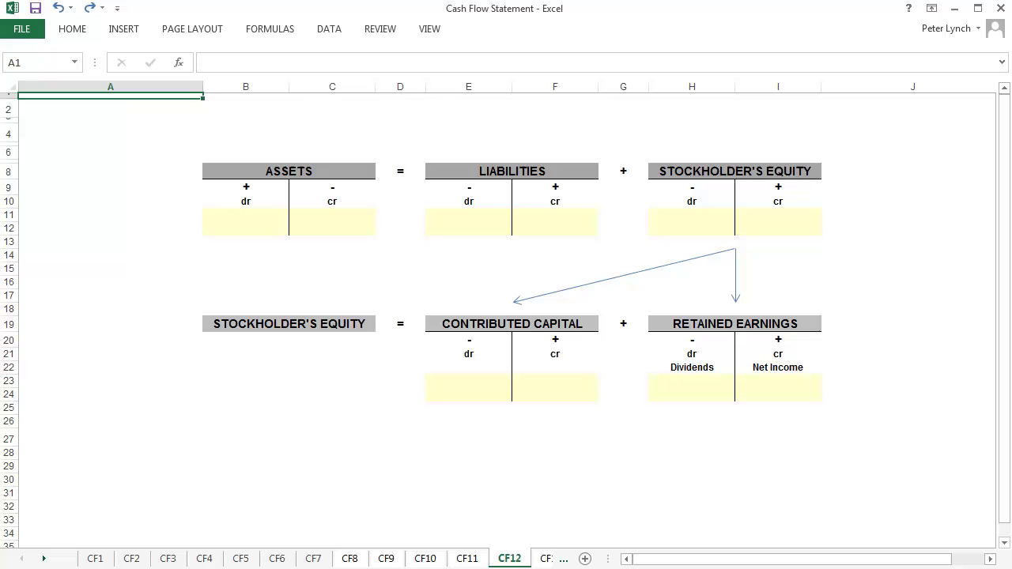
key(Down)
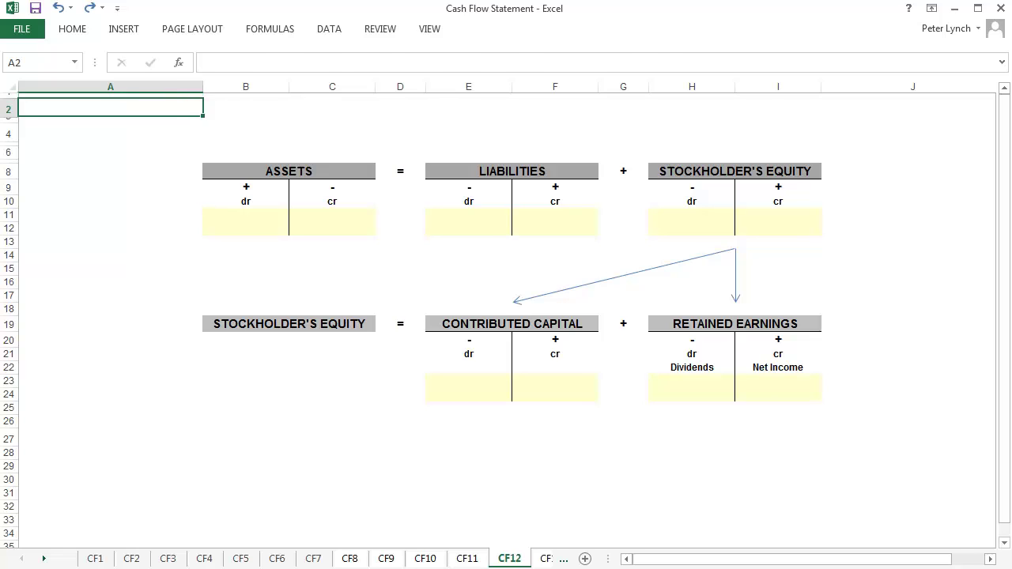
key(Right)
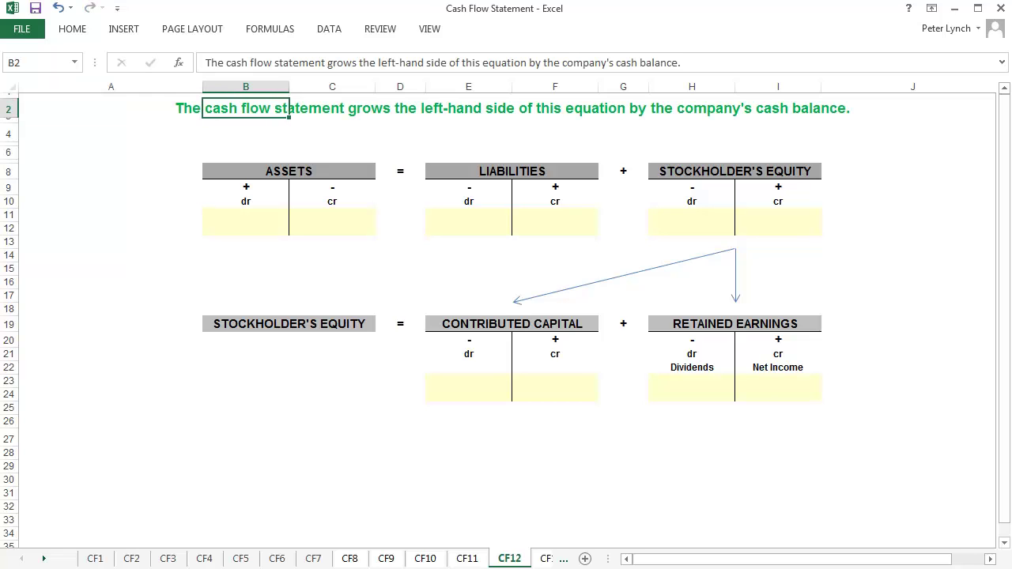
key(Down)
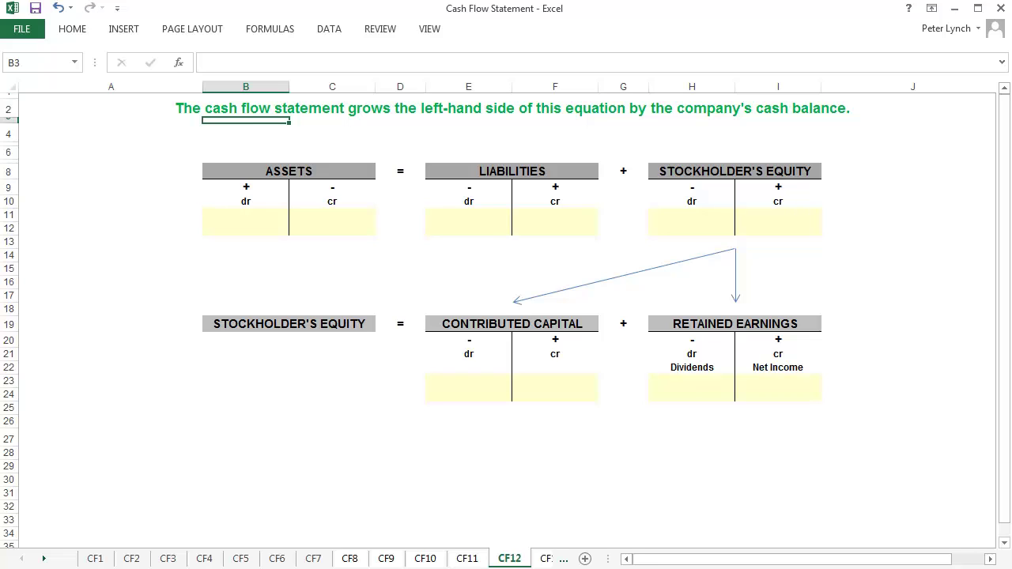
key(Down)
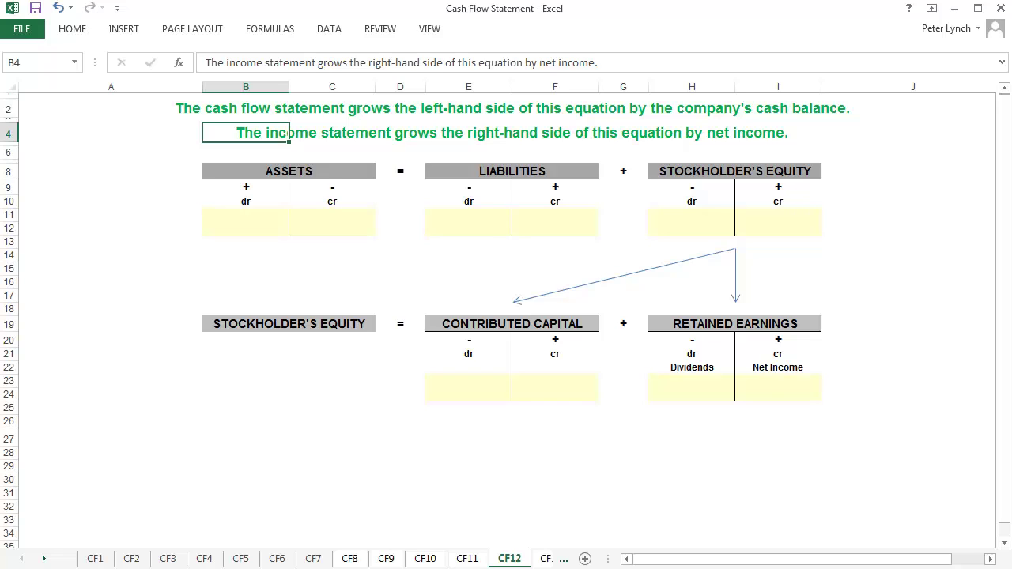
key(Down)
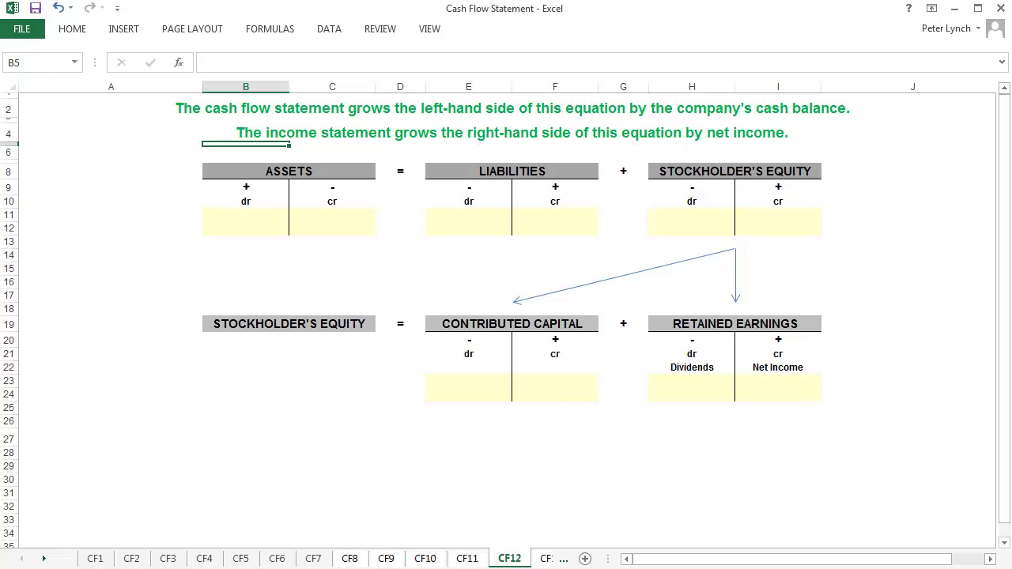
Step: Reveal the hidden note in B27 on how the accounting equation is balanced in financial models by making its text green
key(Down)
key(Down)
key(Down)
key(Down)
key(Down)
key(Down)
key(Down)
key(Down)
key(Down)
key(Down)
key(Down)
key(Down)
key(Down)
key(Down)
key(Down)
key(Down)
key(Down)
key(Down)
key(Down)
key(Down)
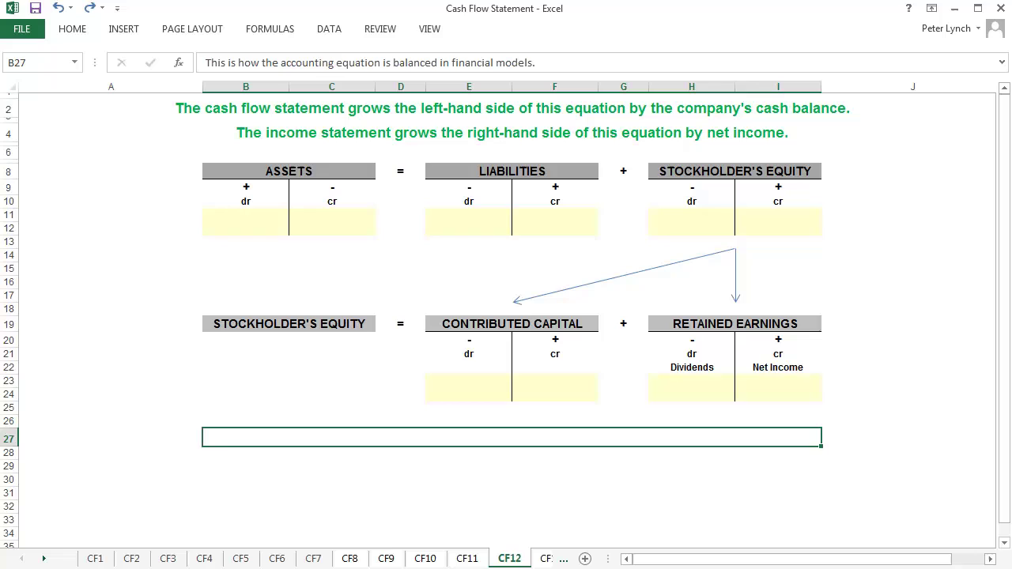
key(ctrl+y)
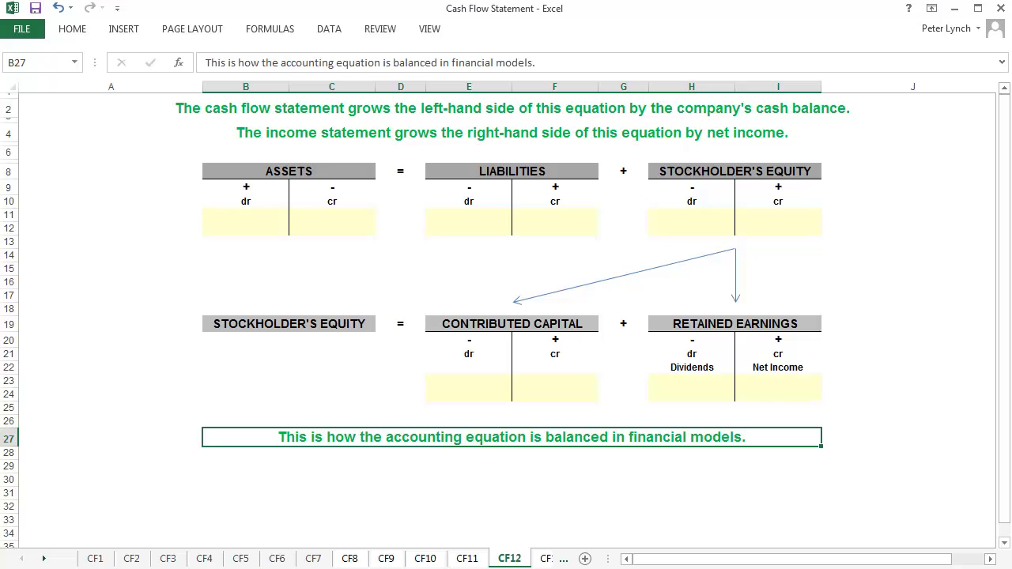
key(Return)
Step: On sheet CF13, fill the 20X1 Accounts Receivable value of 500 from D10 across to 20X2 in E10
key(ctrl+Page_Down)
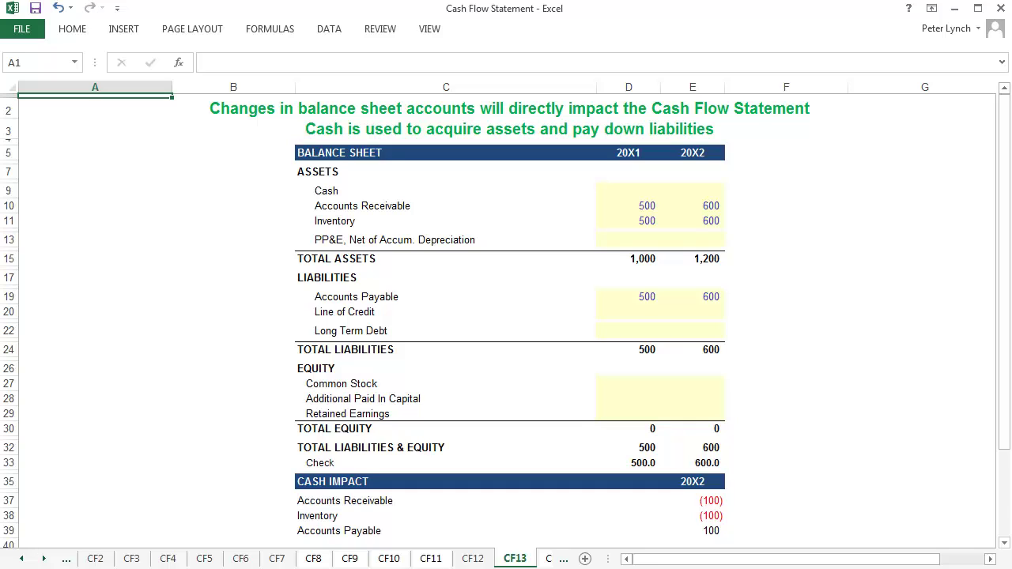
key(Down)
key(Down)
key(Down)
key(Down)
key(Down)
key(Down)
key(Down)
key(Down)
key(Down)
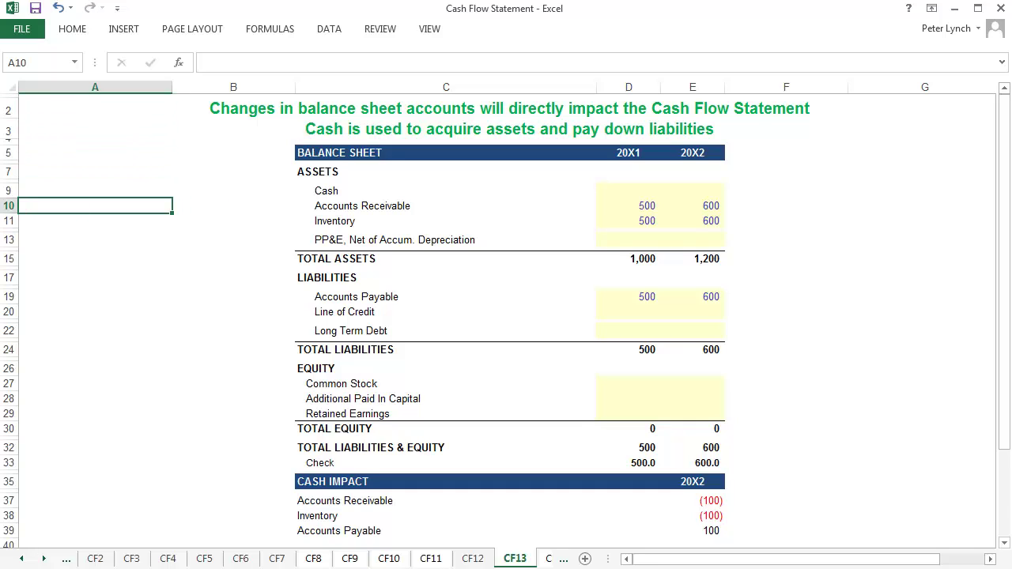
key(Right)
key(Right)
key(Right)
key(shift+Right)
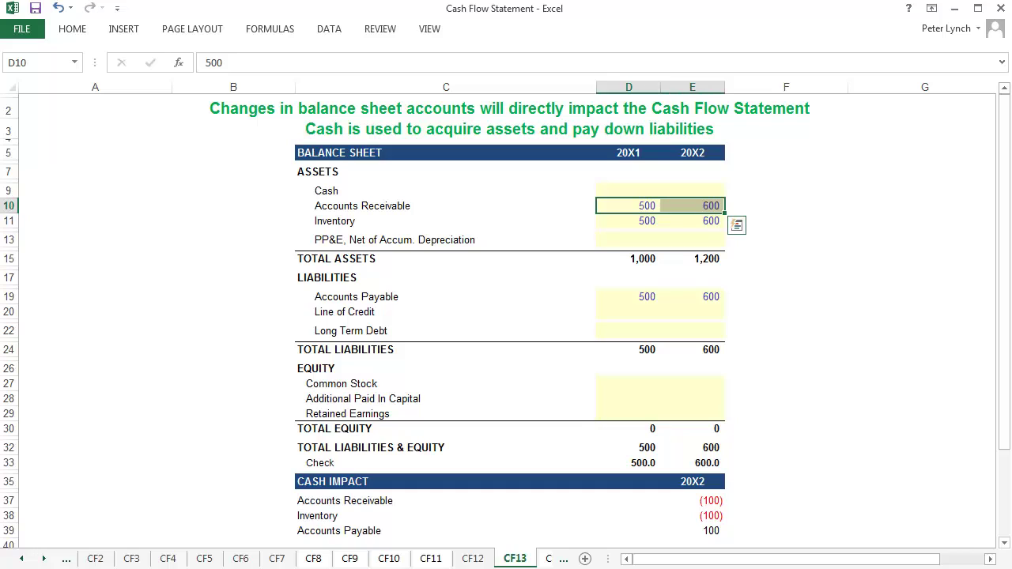
key(ctrl+r)
Step: Fill the 20X1 Inventory and Accounts Payable values of 500 from D11 and D19 across to 20X2
key(Down)
key(shift+Right)
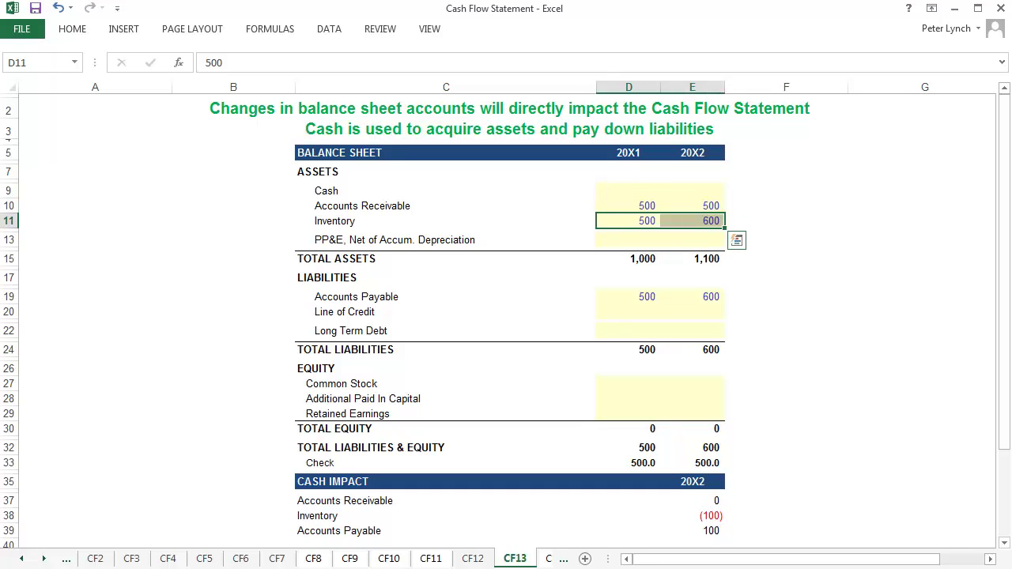
key(ctrl+r)
key(Down)
key(Down)
key(Down)
key(Down)
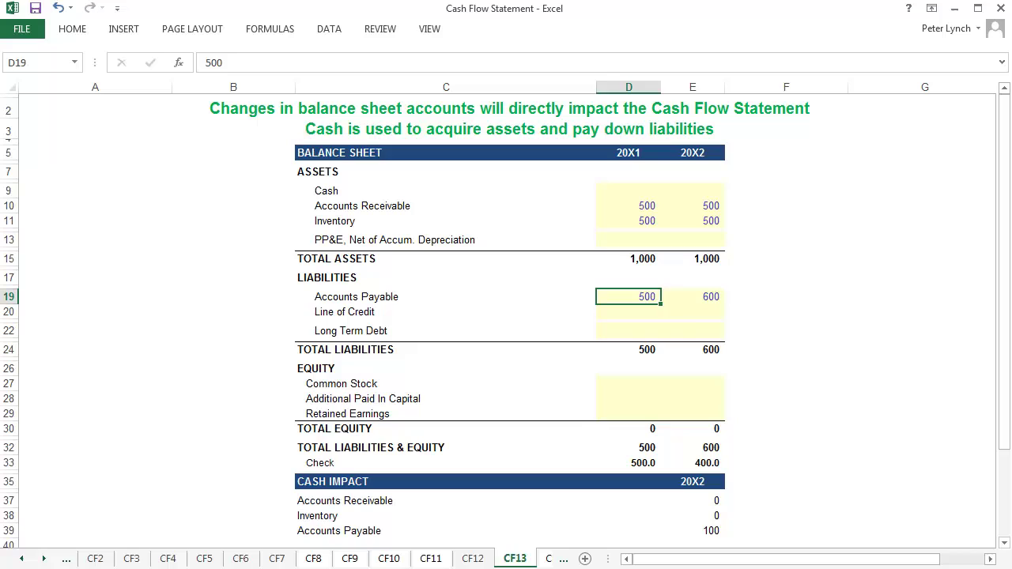
key(shift+Right)
key(ctrl+r)
Step: Examine the 20X2 cash impact of the three accounts in E37:E39 and view the full financial statements on sheet CF14
click(629, 500)
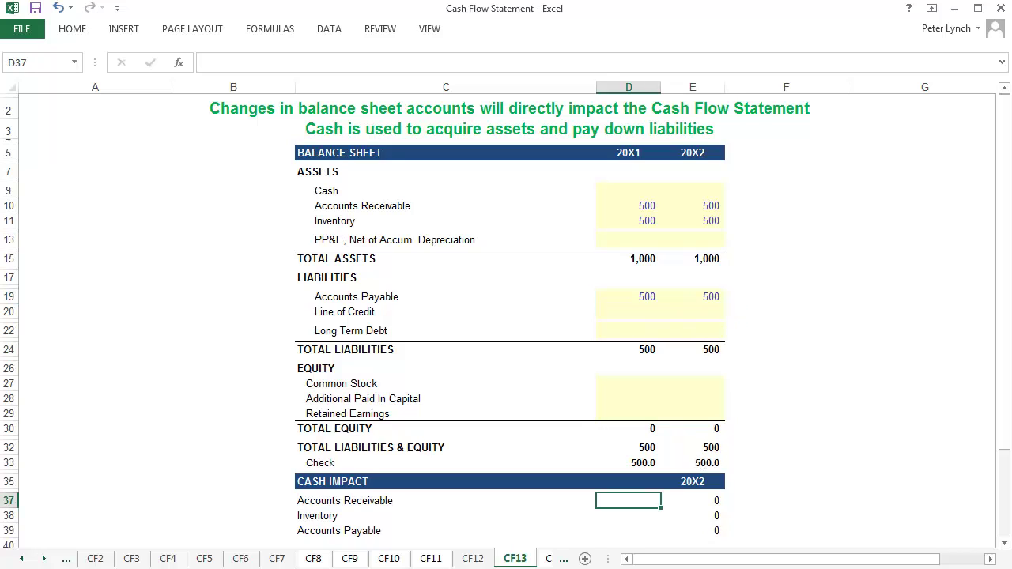
key(Right)
key(shift+Down)
key(shift+Down)
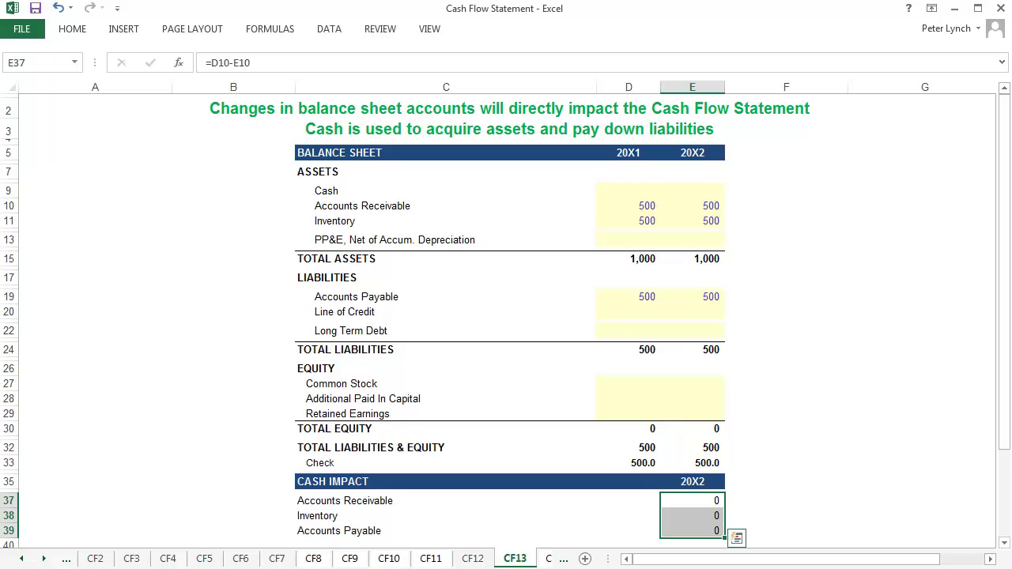
key(ctrl+Page_Down)
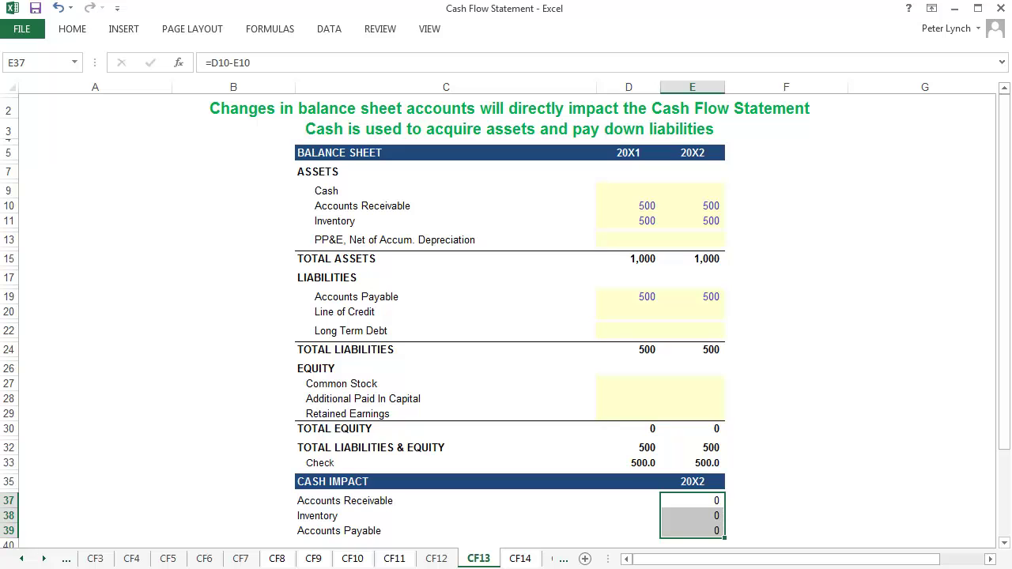
key(ctrl+Page_Down)
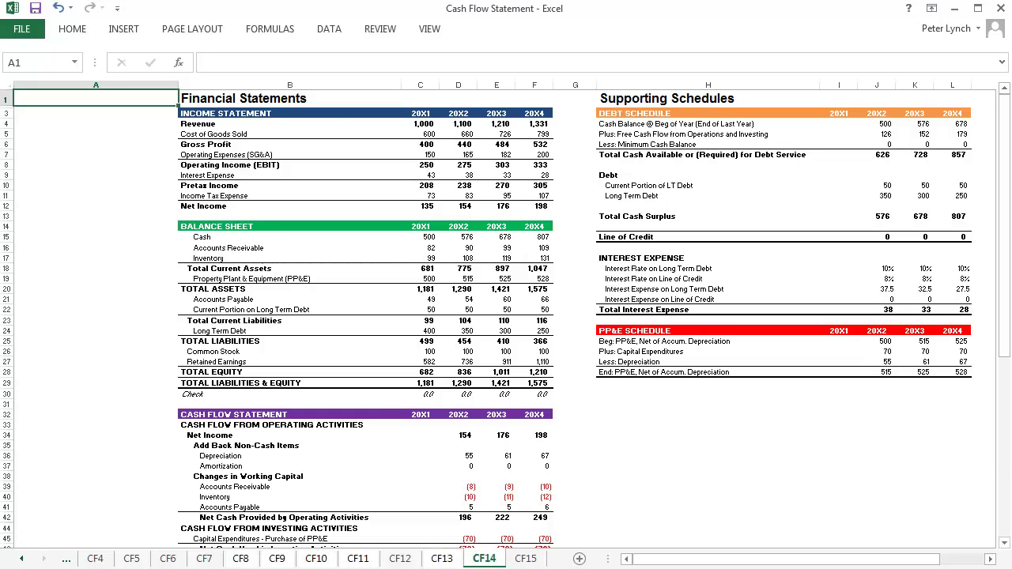
Step: On sheet CF15, reveal the first category, Cash Flow from Operating Activities, in B7 by making its text green
key(ctrl+Page_Down)
key(ctrl+z)
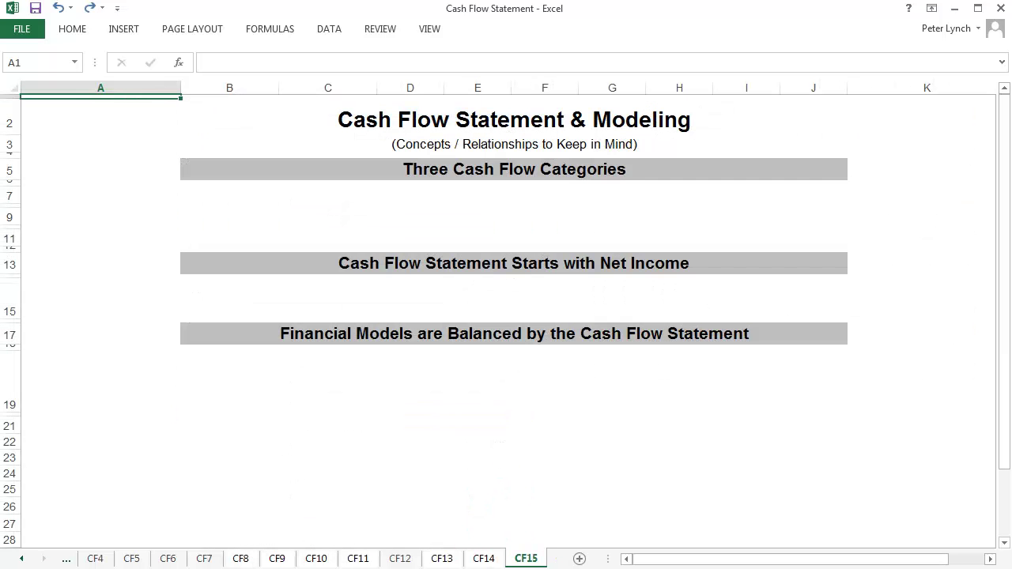
key(Right)
key(Down)
key(Down)
key(Down)
key(Down)
key(Down)
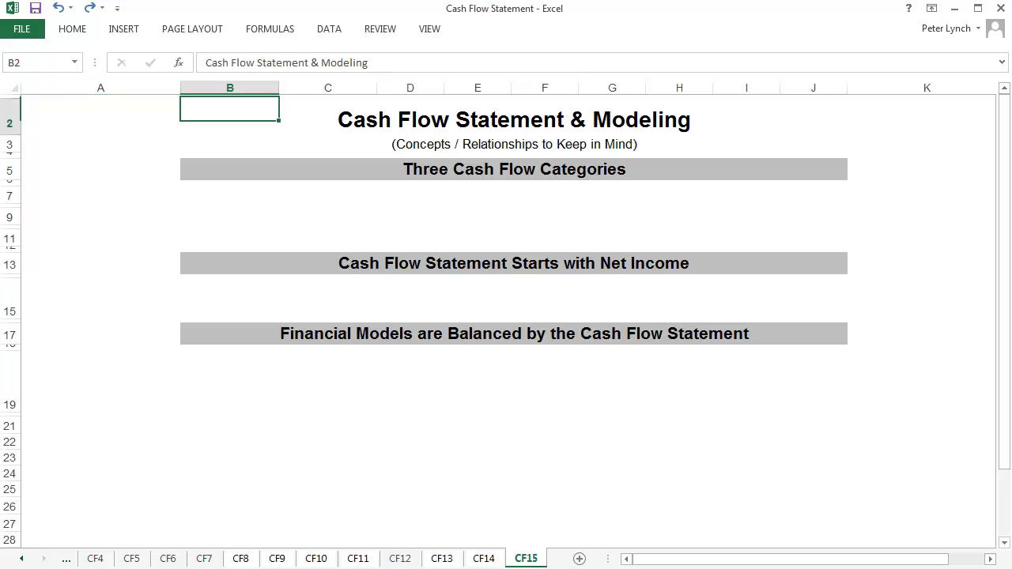
key(ctrl+y)
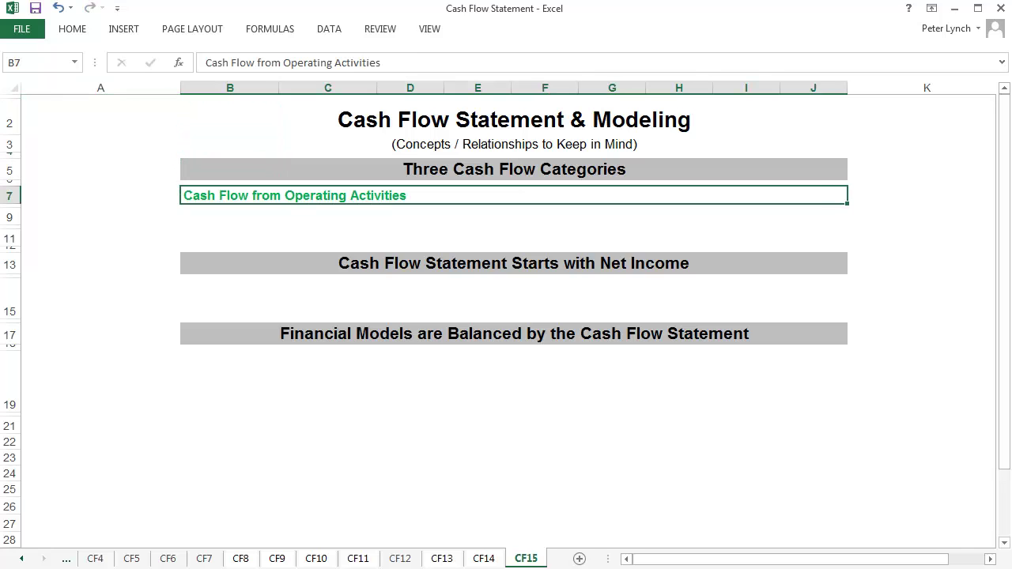
Step: Reveal Cash Flow from Investing Activities in B9 and Cash Flow from Financing Activities in B11 in the same green
key(Down)
key(Down)
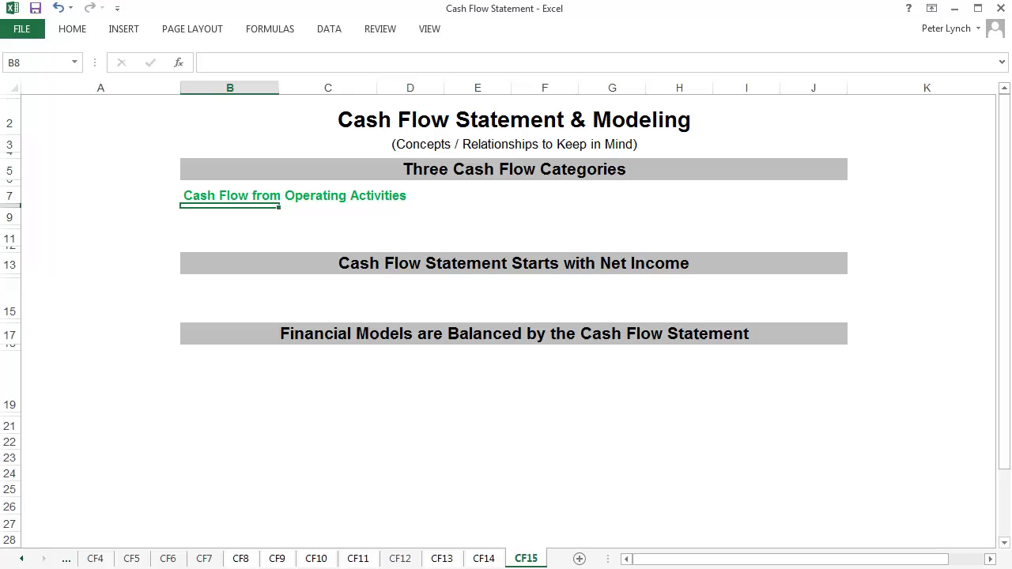
key(ctrl+y)
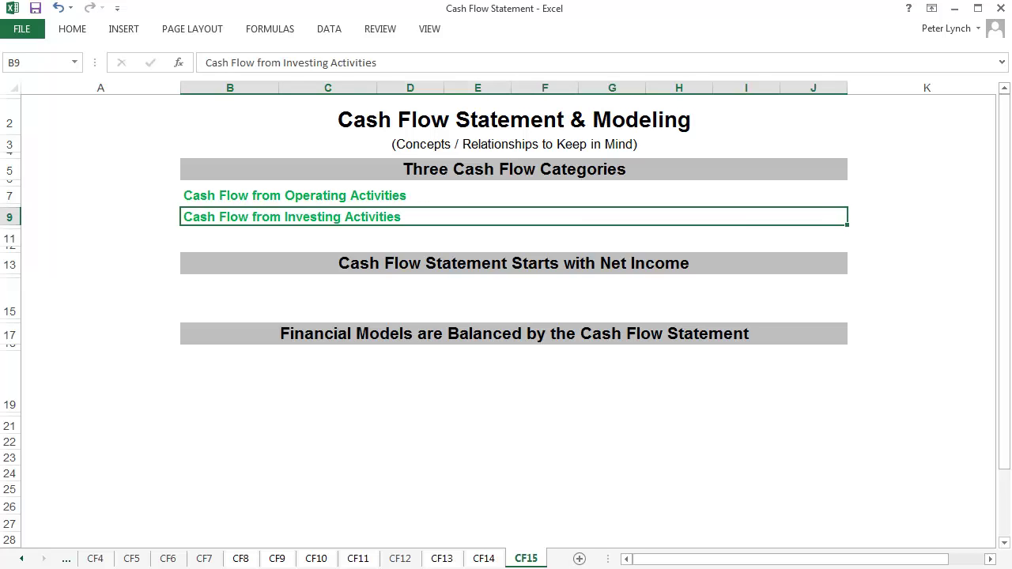
key(Down)
key(Down)
key(ctrl+y)
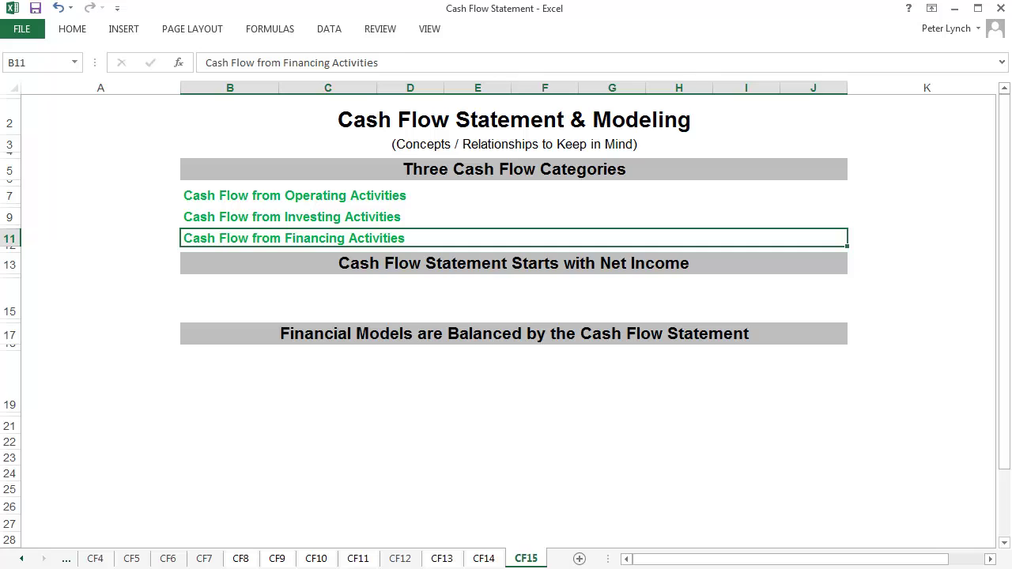
Step: Reveal in green the net income explanation in B15 and the retained earnings explanation of model balancing in B19
key(Down)
key(Down)
key(ctrl+y)
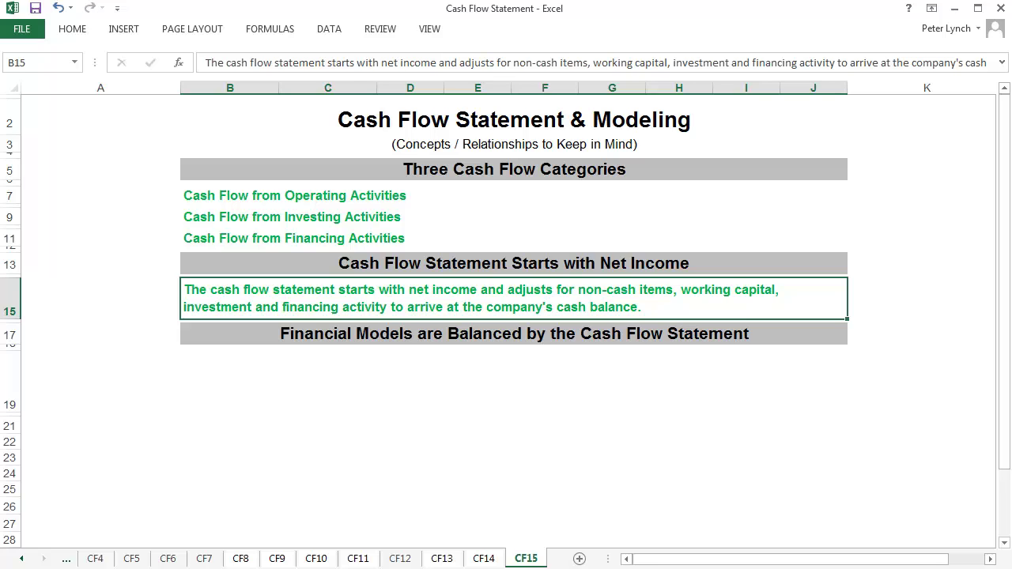
key(Down)
key(Down)
key(Down)
key(Down)
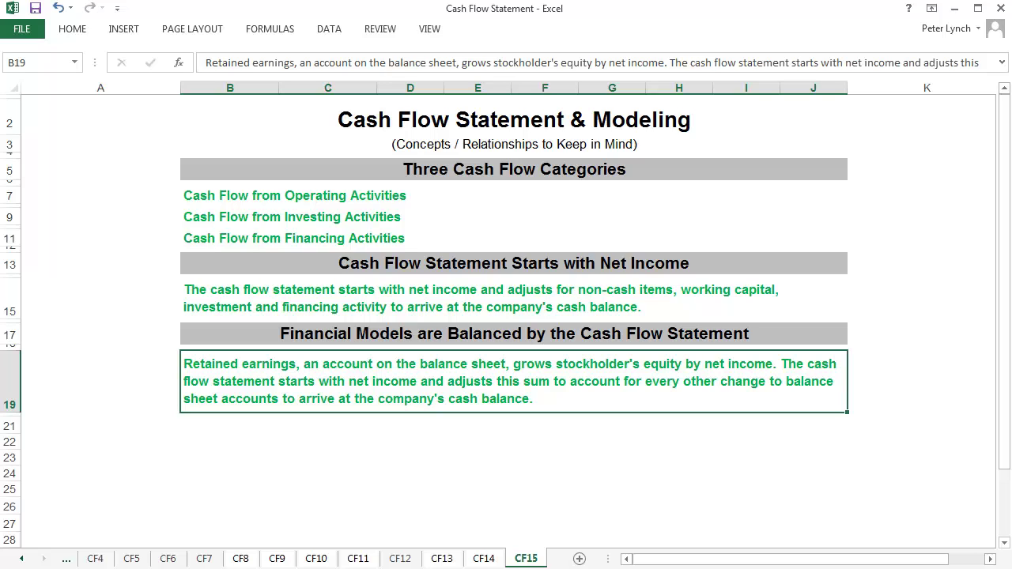
Step: Reveal in green the closing line in B21 stating that Assets = Liabilities + Stockholder's Equity is maintained
key(ctrl+z)
key(Down)
key(Down)
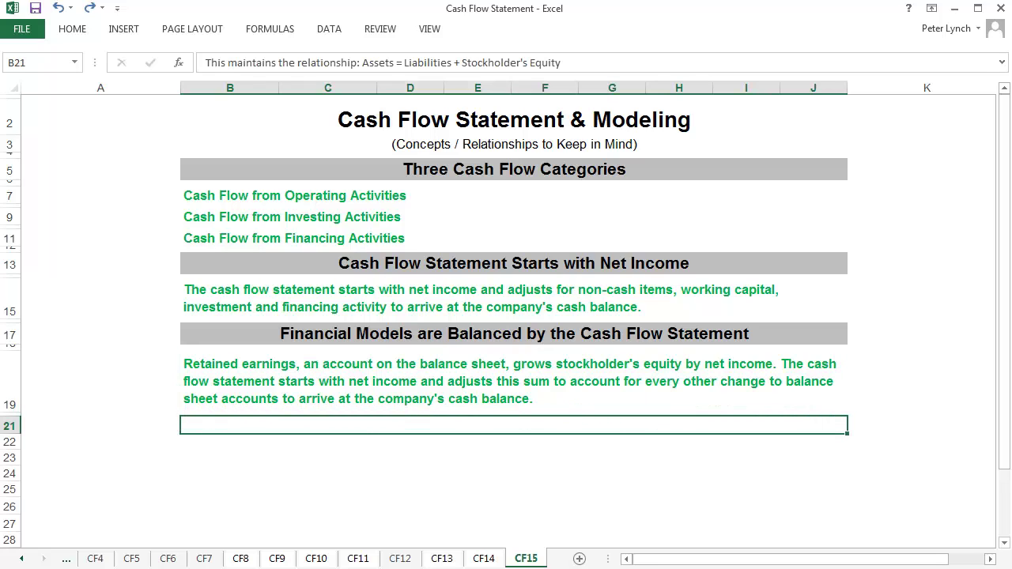
key(ctrl+y)
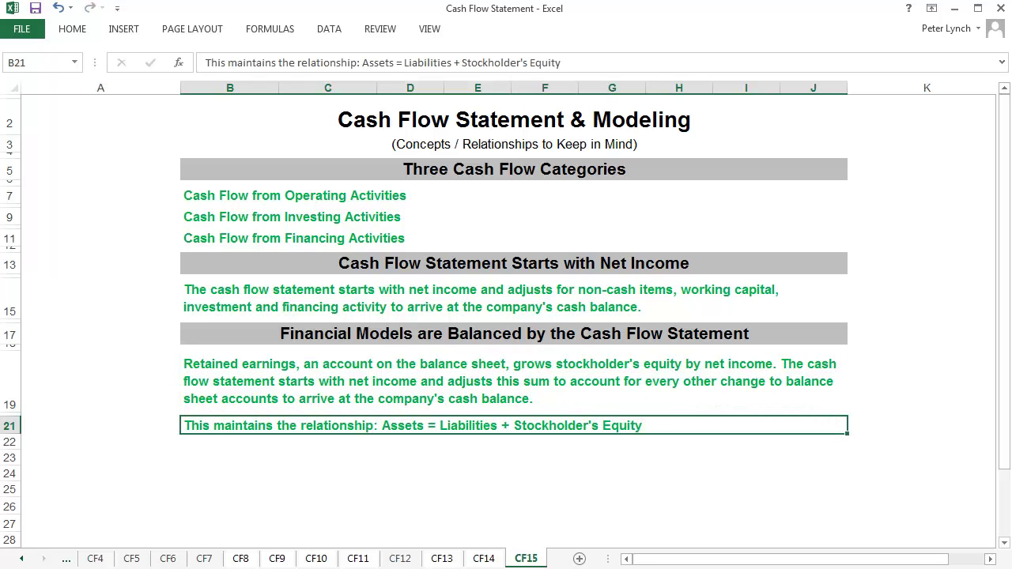
key(Down)
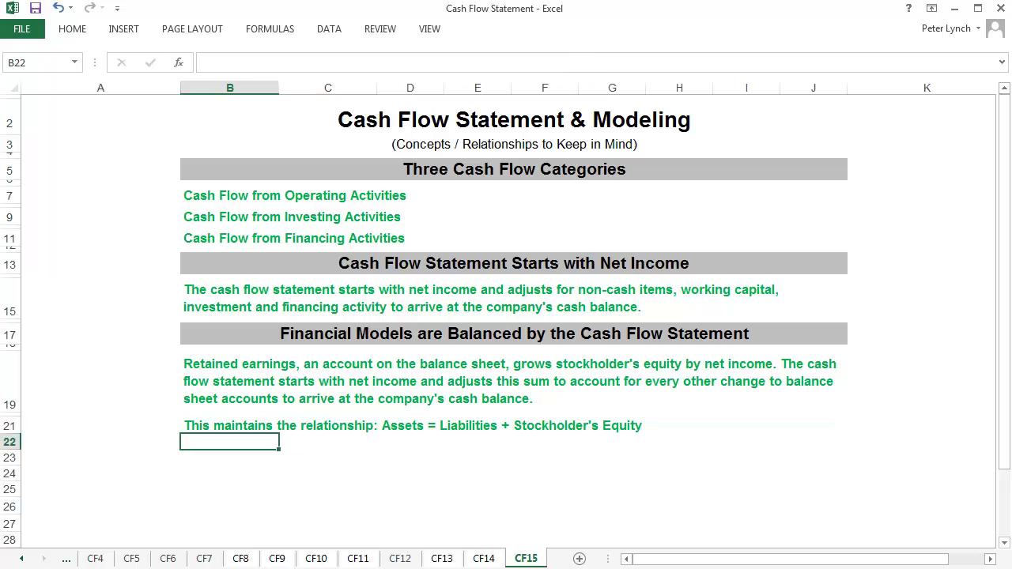